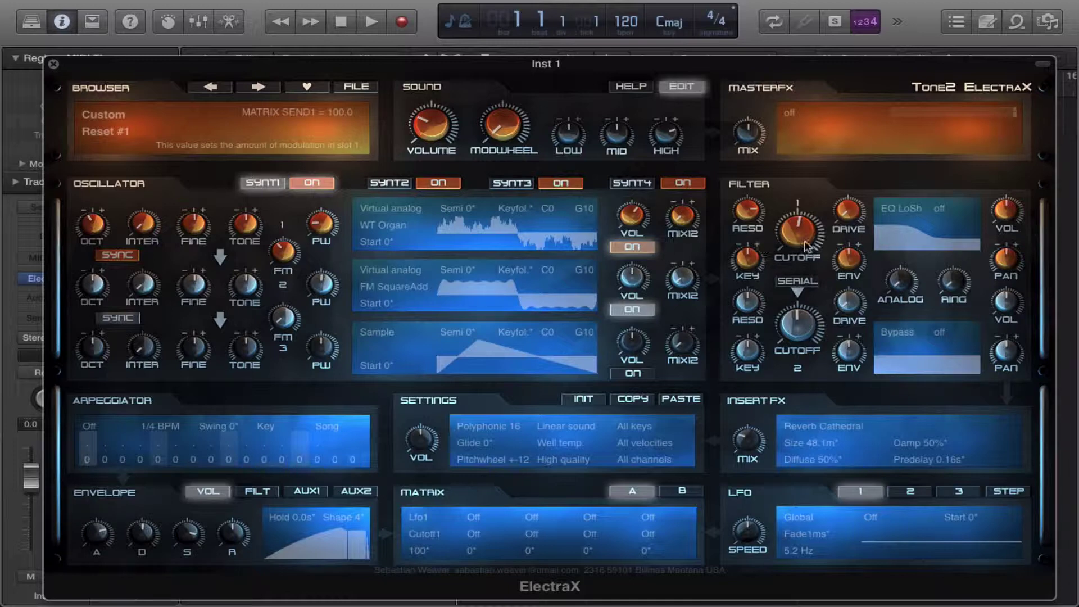
Step: Sweep filter 1's cutoff down and back up on the EQ LoSh type, ending at about 2449 Hz
drag(802, 241, 811, 211)
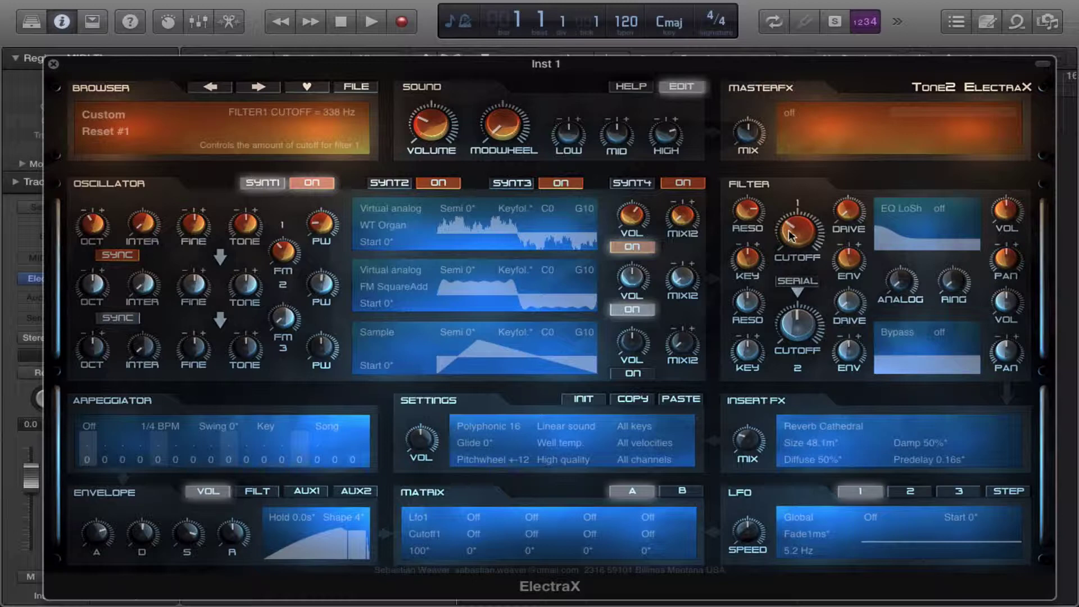
drag(795, 234, 793, 235)
drag(802, 225, 777, 172)
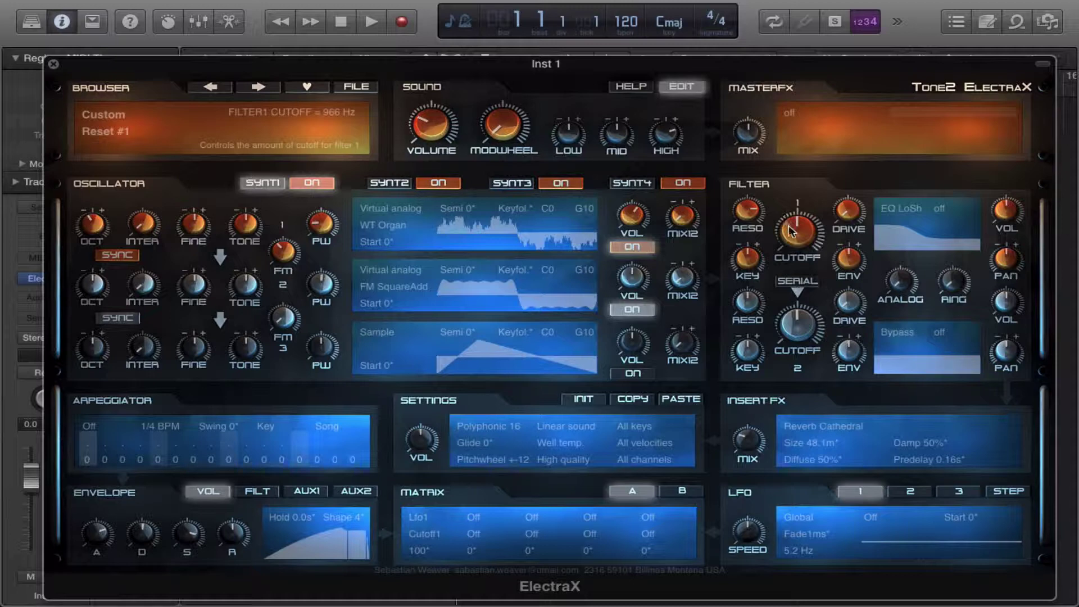
drag(796, 229, 754, 168)
Step: Give LFO 1 a sine wave and set its speed to about 1.9 Hz
click(419, 522)
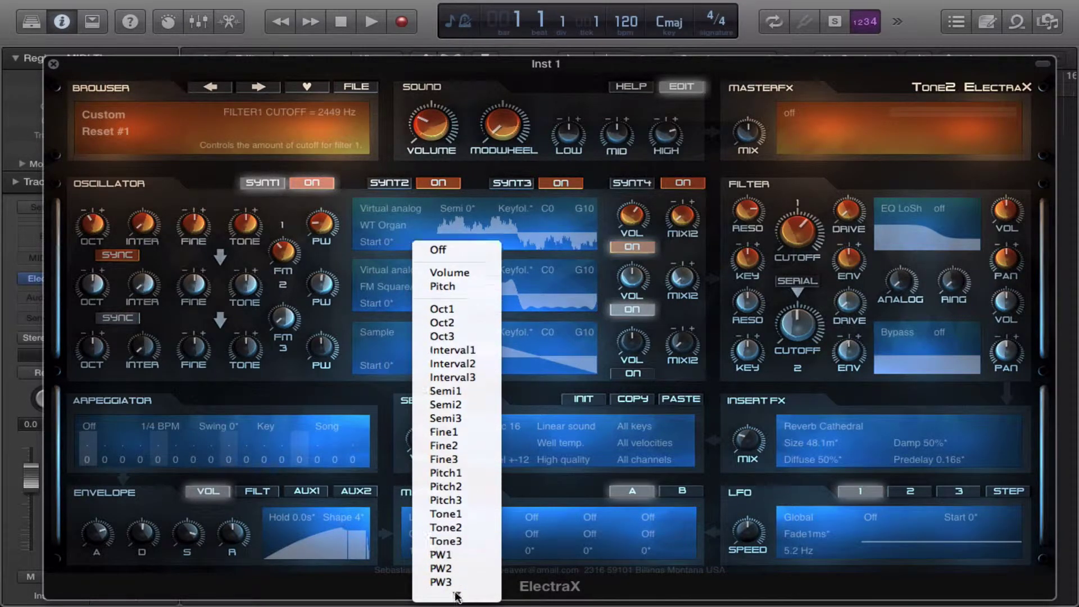
click(870, 534)
click(871, 525)
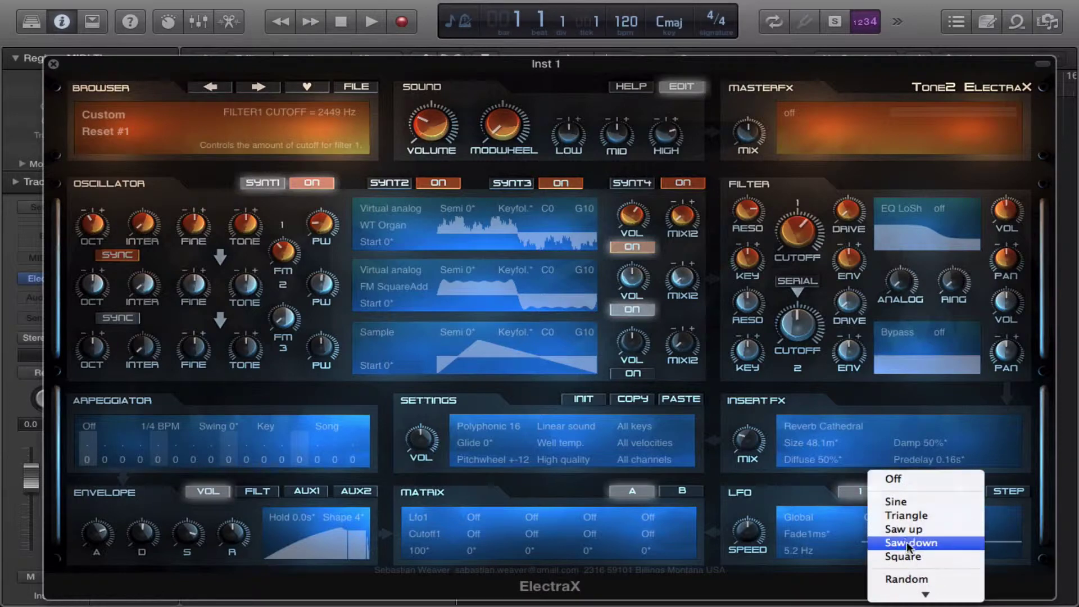
click(874, 501)
drag(748, 531, 751, 569)
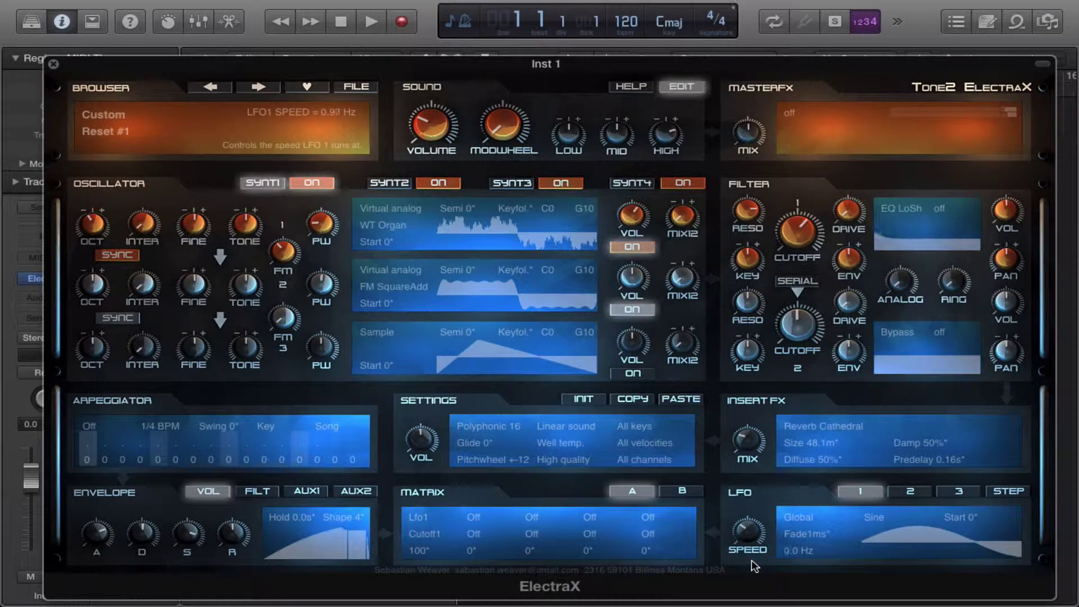
drag(750, 531, 748, 517)
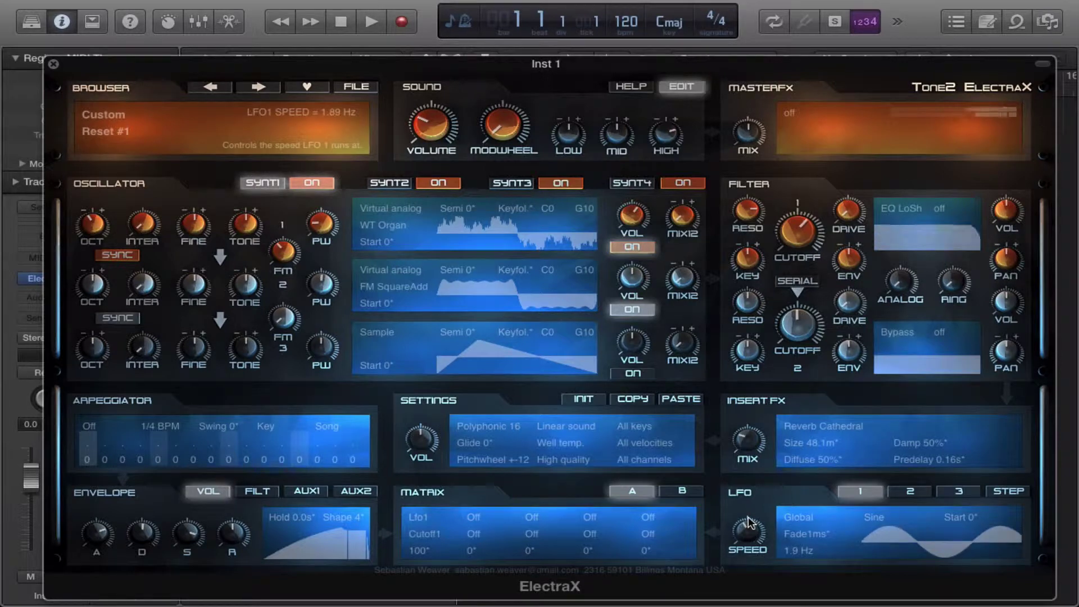
Step: Try the filter's Analog and Ring amounts and sweep filter 1's cutoff from 180 Hz up to 1026 Hz
drag(916, 287, 918, 170)
drag(954, 281, 970, 171)
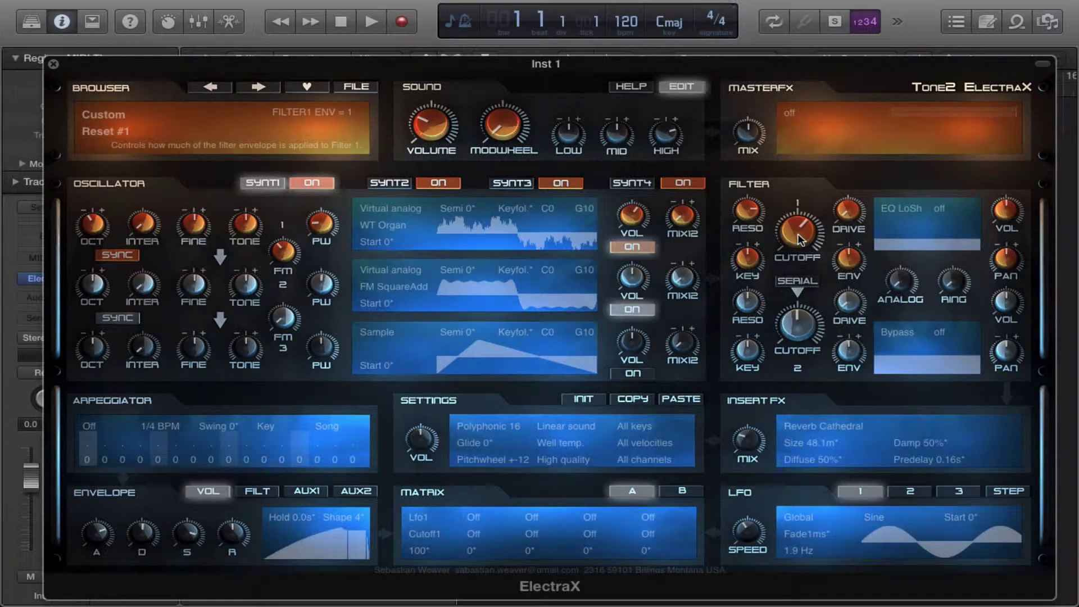
mouse_move(800, 240)
mouse_down()
mouse_move(809, 315)
mouse_move(813, 254)
mouse_up()
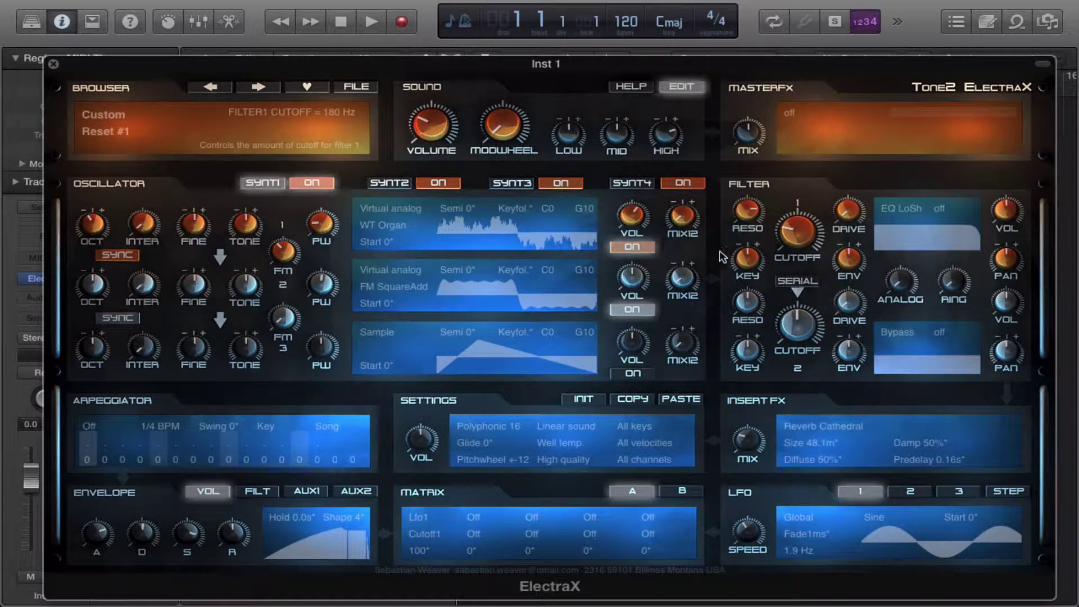
drag(805, 235, 783, 174)
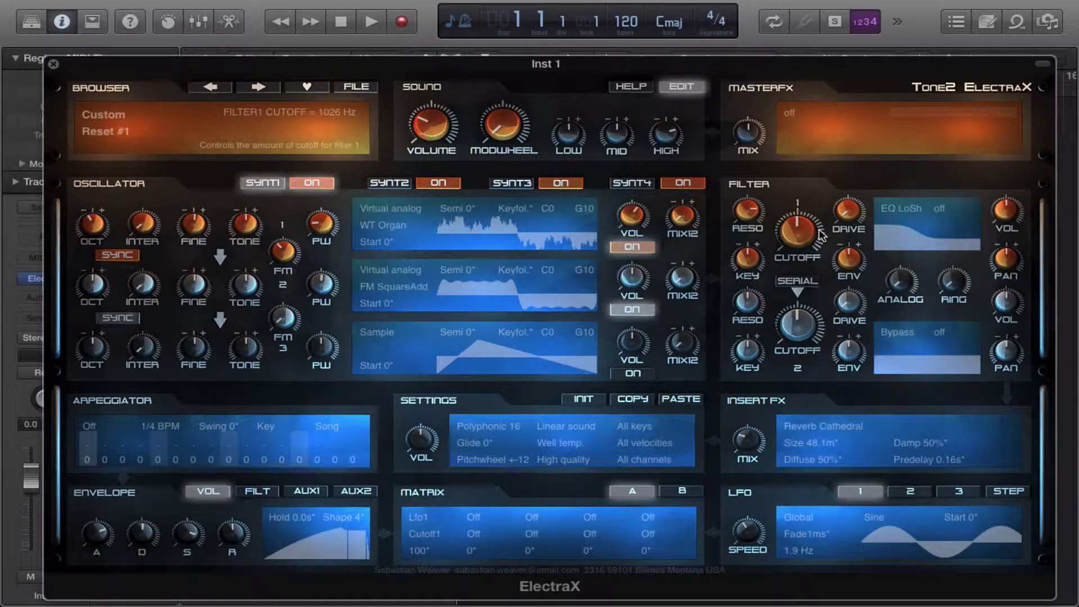
Step: Change filter 1's type to EQ HiSh and sweep its cutoff up to 20000 Hz
click(900, 227)
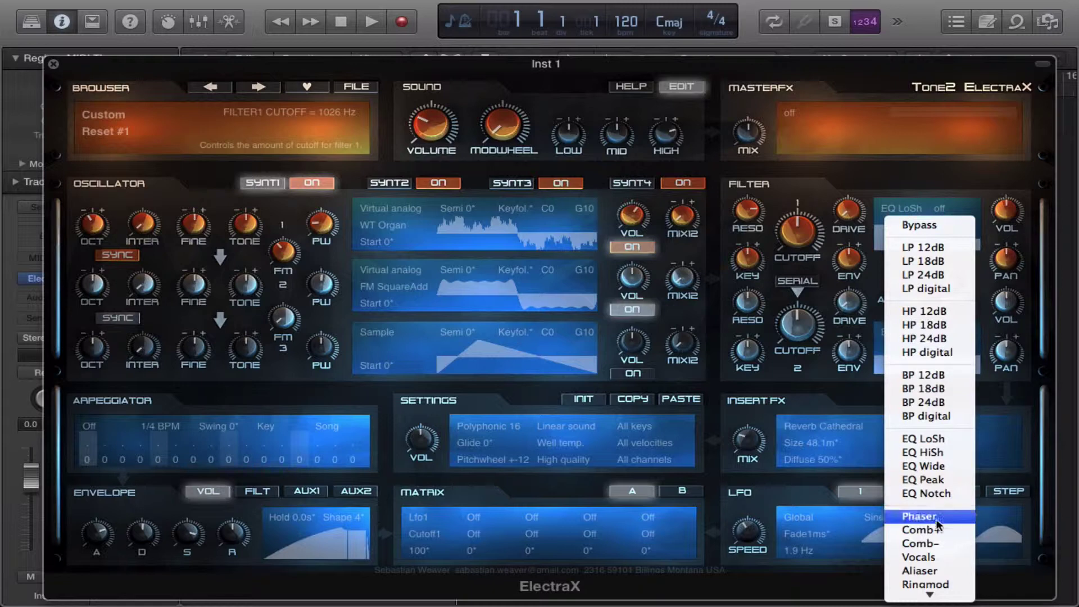
click(929, 398)
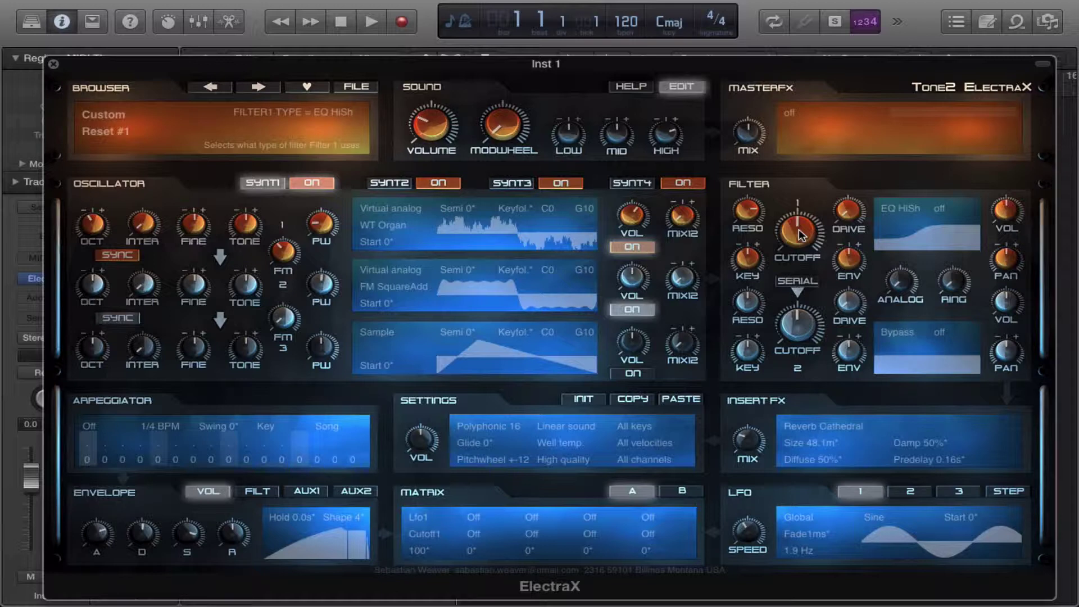
drag(794, 225, 765, 163)
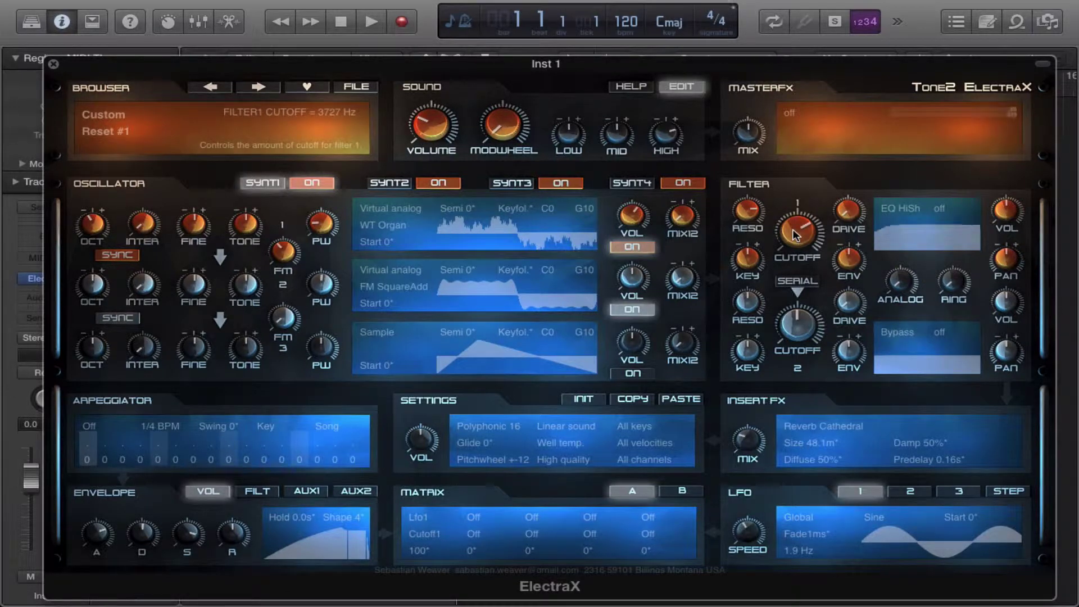
drag(795, 235, 781, 177)
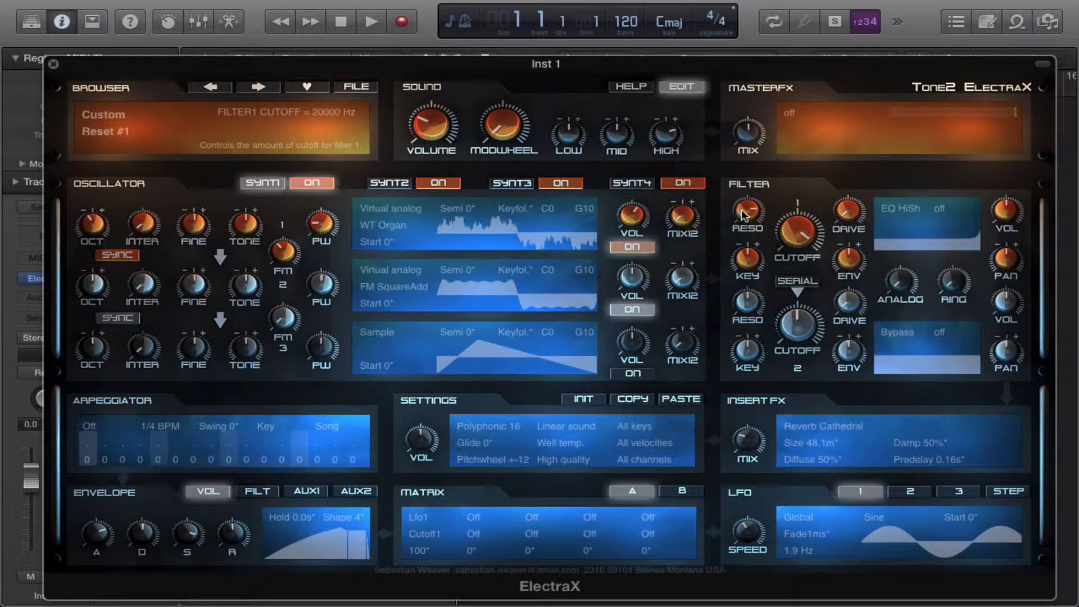
Step: Vary filter 1's resonance and cutoff on the high shelf, taking resonance up to 100 and back down to 57
mouse_move(745, 215)
mouse_down()
mouse_move(747, 176)
mouse_move(749, 223)
mouse_up()
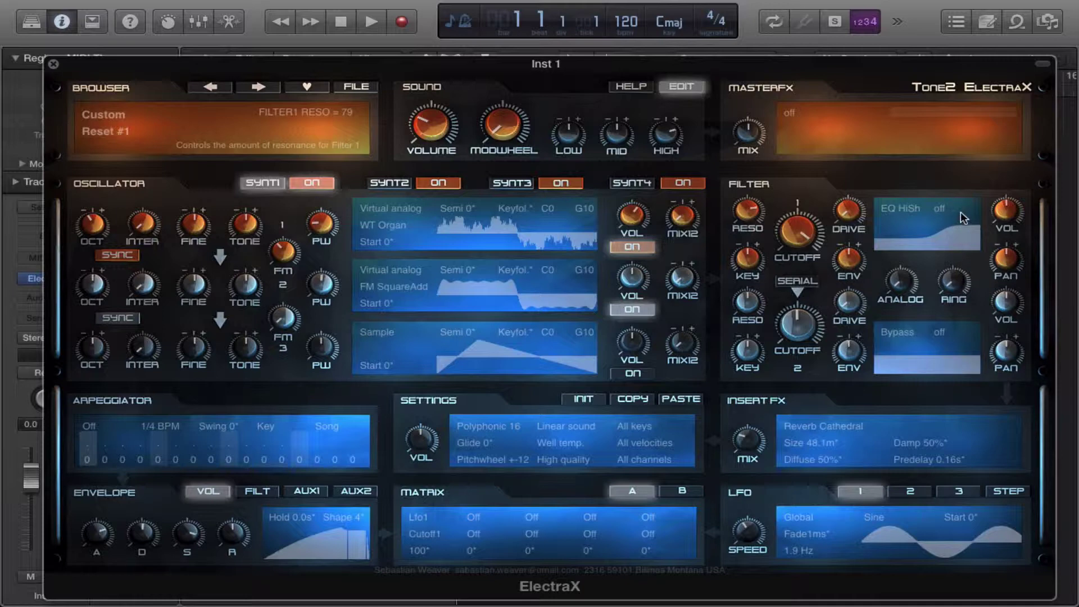
drag(781, 243, 782, 310)
drag(746, 205, 741, 410)
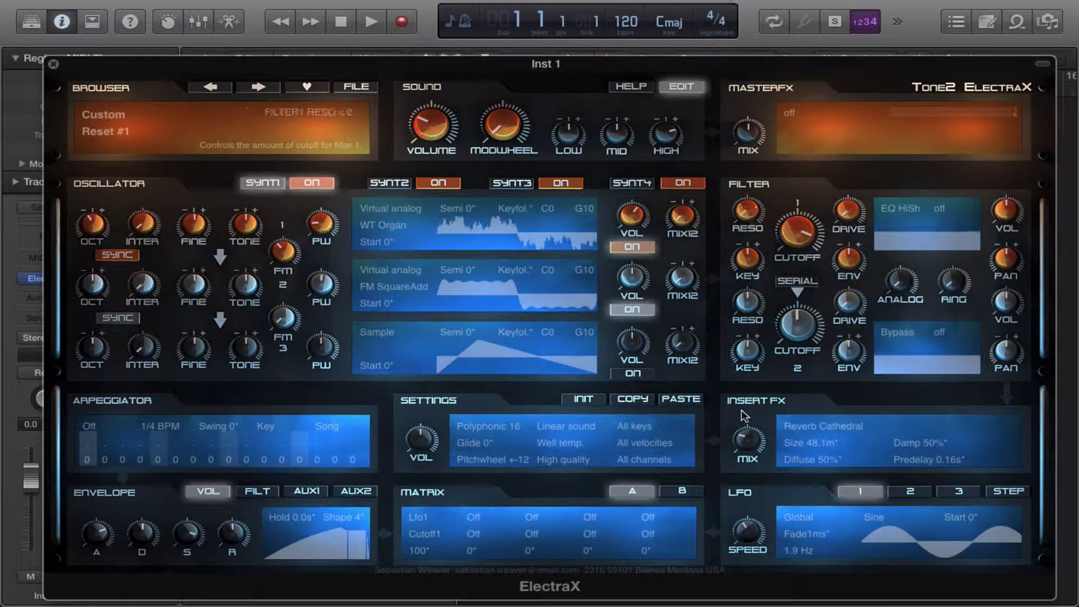
drag(792, 261, 776, 235)
drag(734, 206, 743, 117)
drag(749, 209, 751, 150)
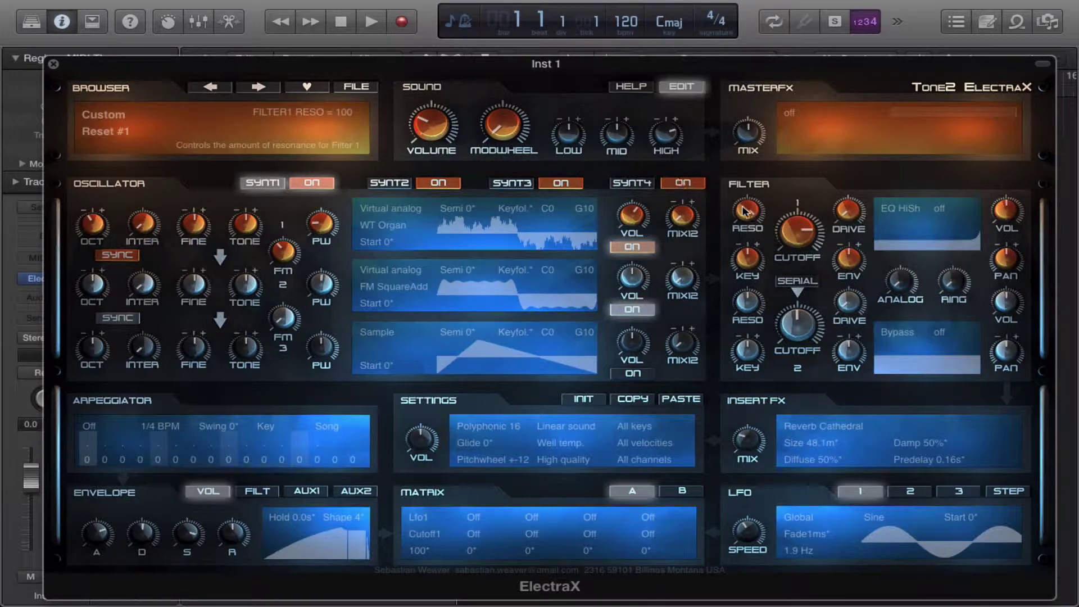
drag(756, 214, 746, 276)
Step: Try Fuzz distortion on filter 1 with raised drive and a 15267 Hz cutoff, returning drive to 0 and distortion to off
click(928, 216)
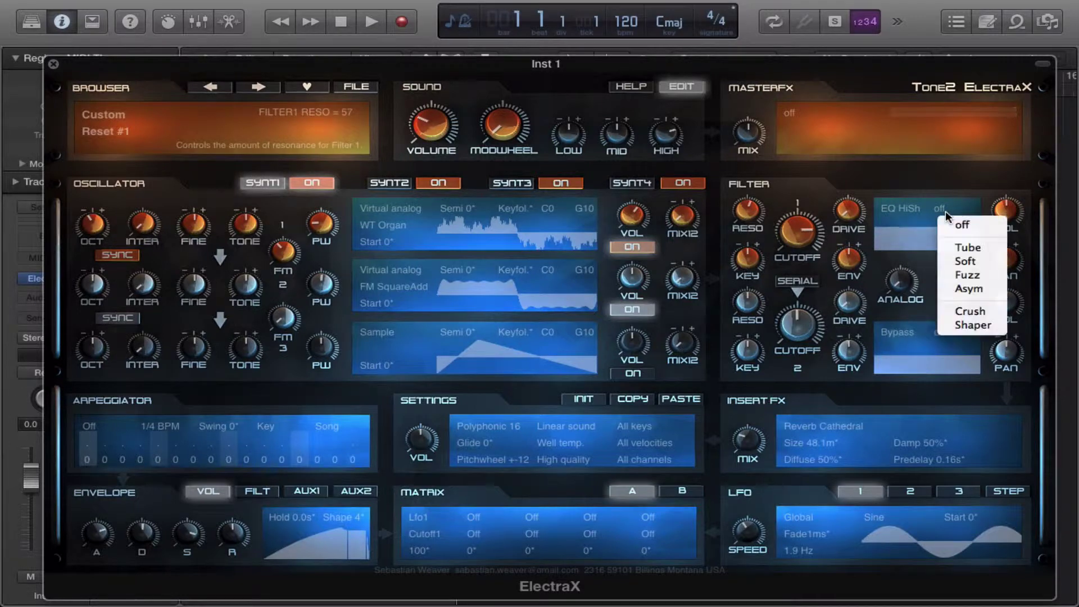
click(968, 275)
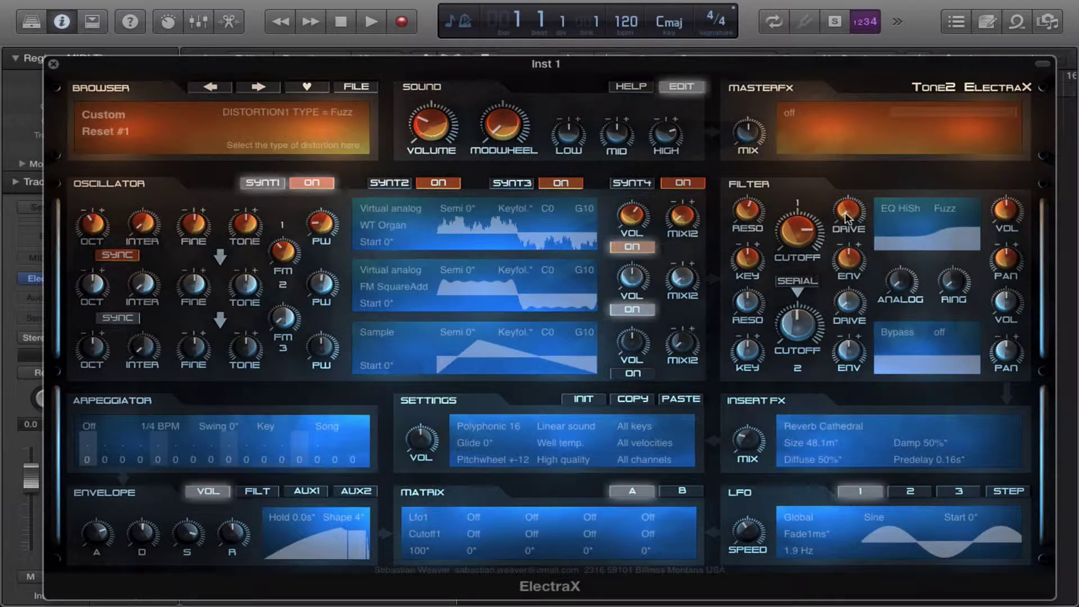
drag(849, 209, 849, 174)
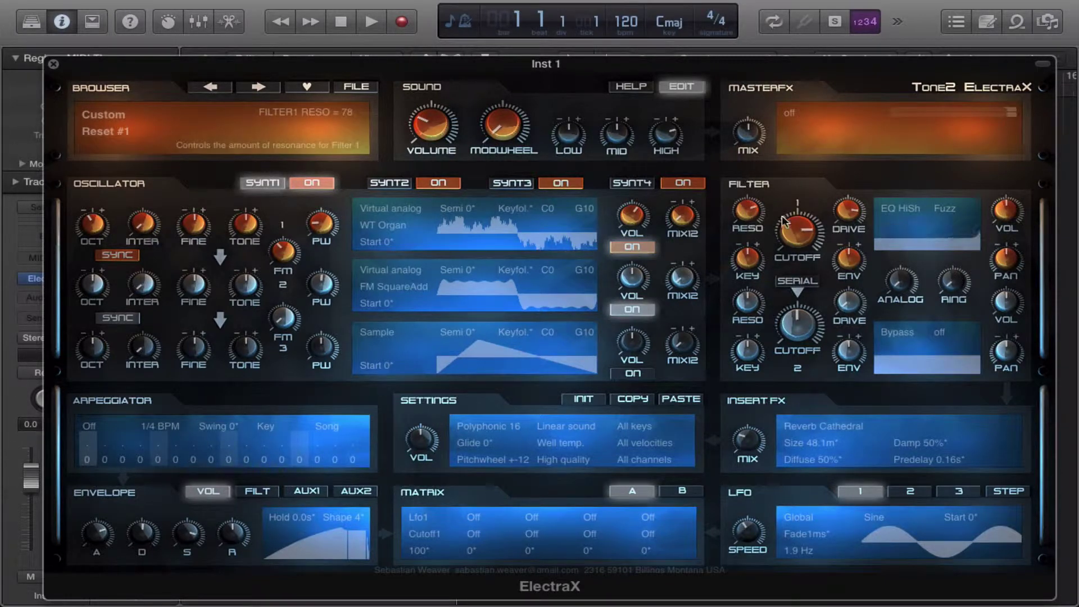
drag(799, 231, 776, 185)
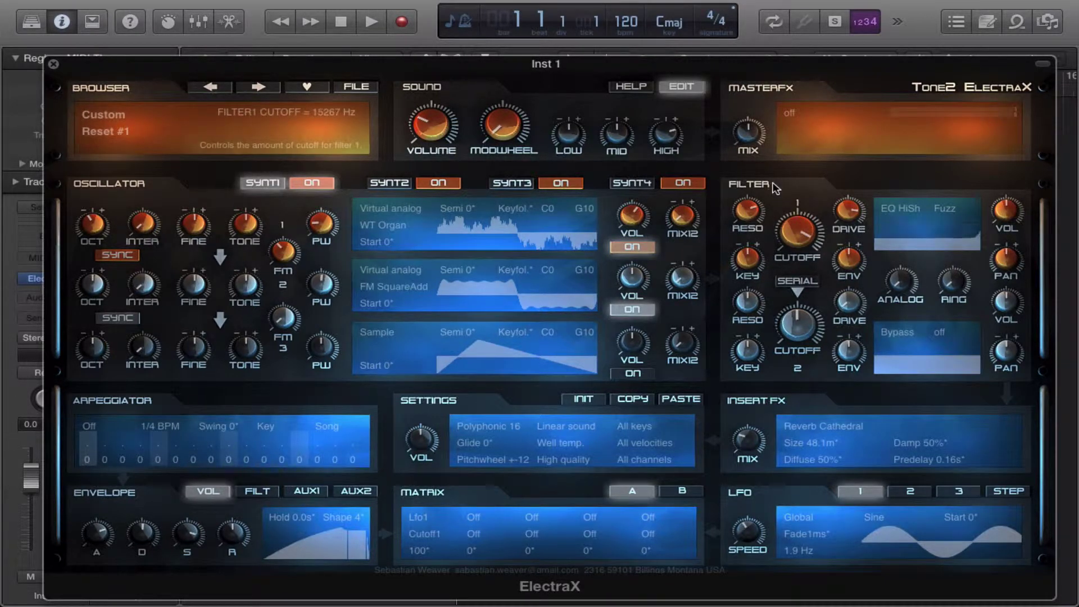
mouse_move(846, 257)
mouse_down()
mouse_move(852, 214)
mouse_move(856, 309)
mouse_move(842, 253)
mouse_up()
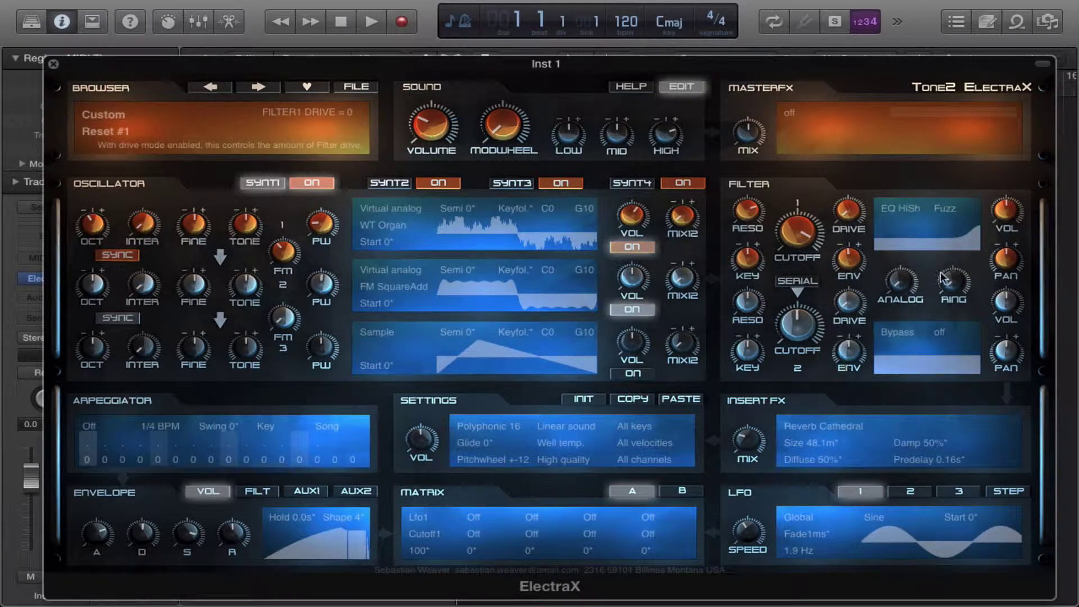
click(945, 208)
click(947, 224)
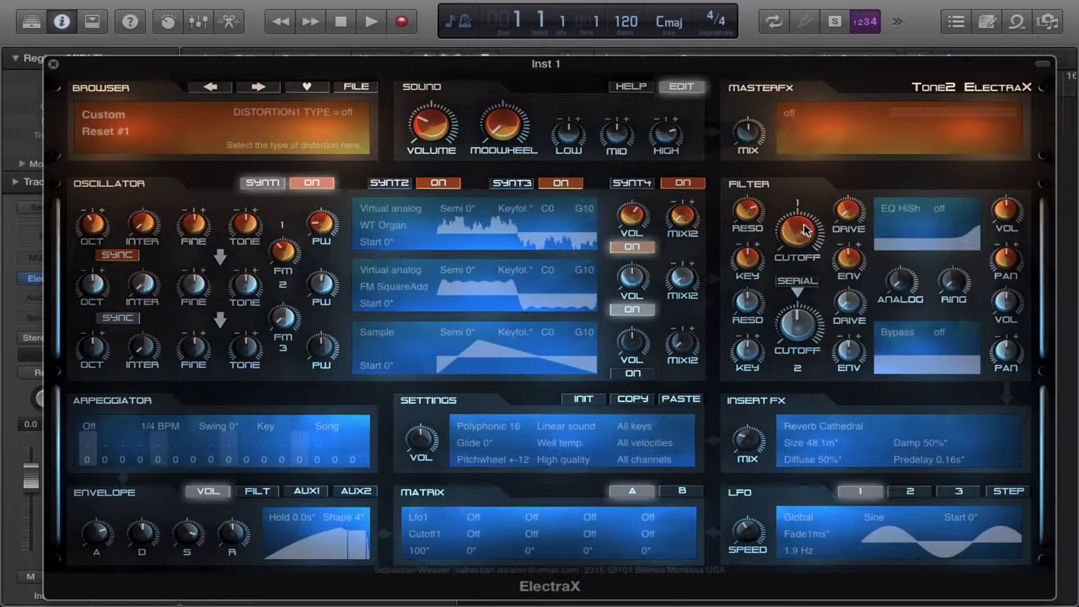
Step: Turn LFO 1's wave off and readjust filter 1's cutoff
drag(804, 229, 799, 262)
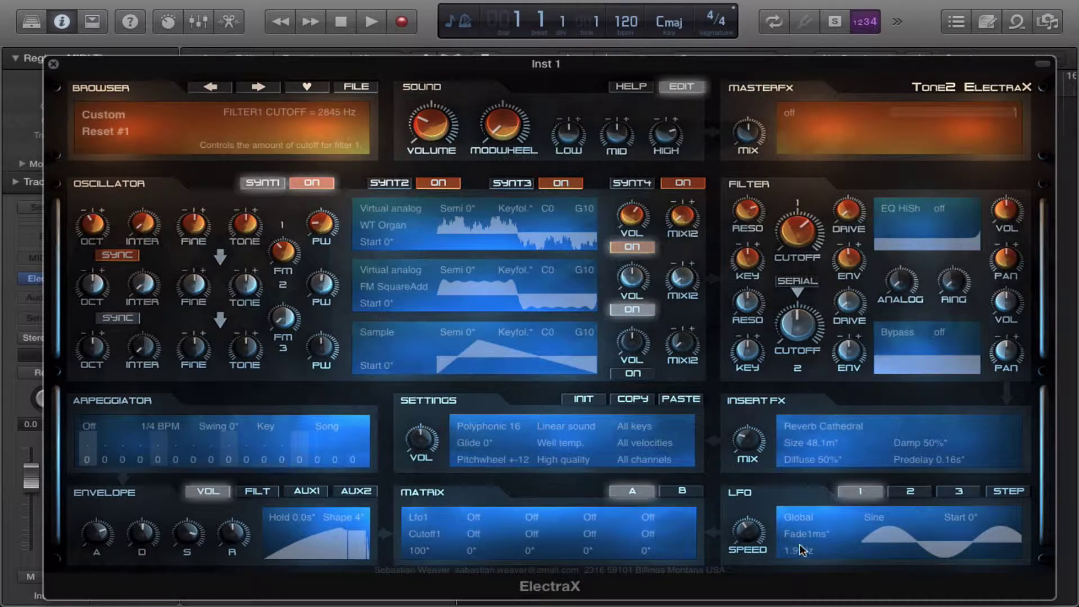
click(874, 517)
click(881, 535)
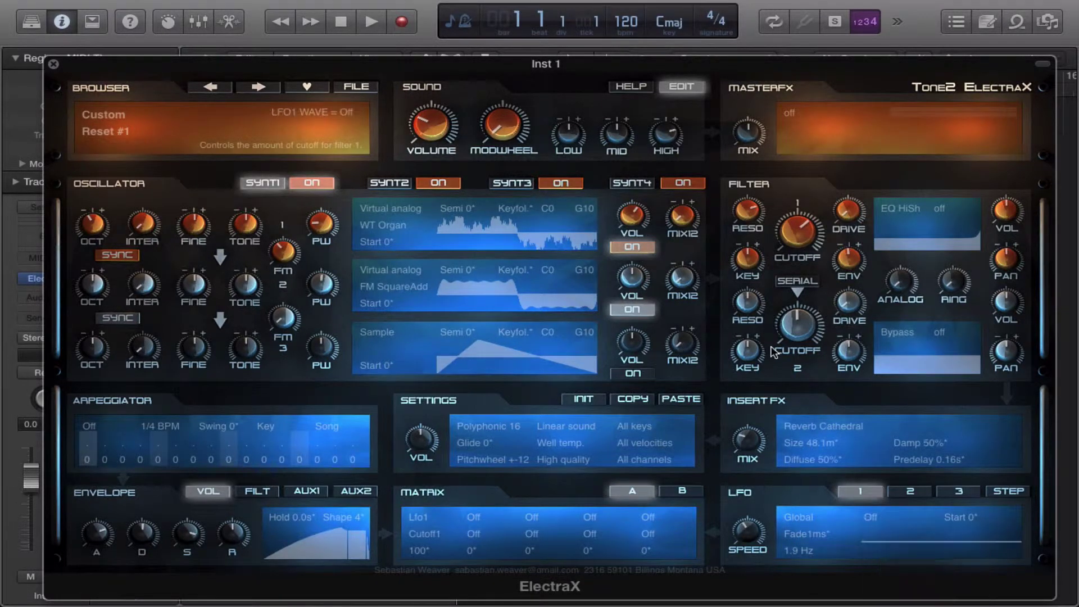
drag(790, 242, 788, 214)
click(451, 184)
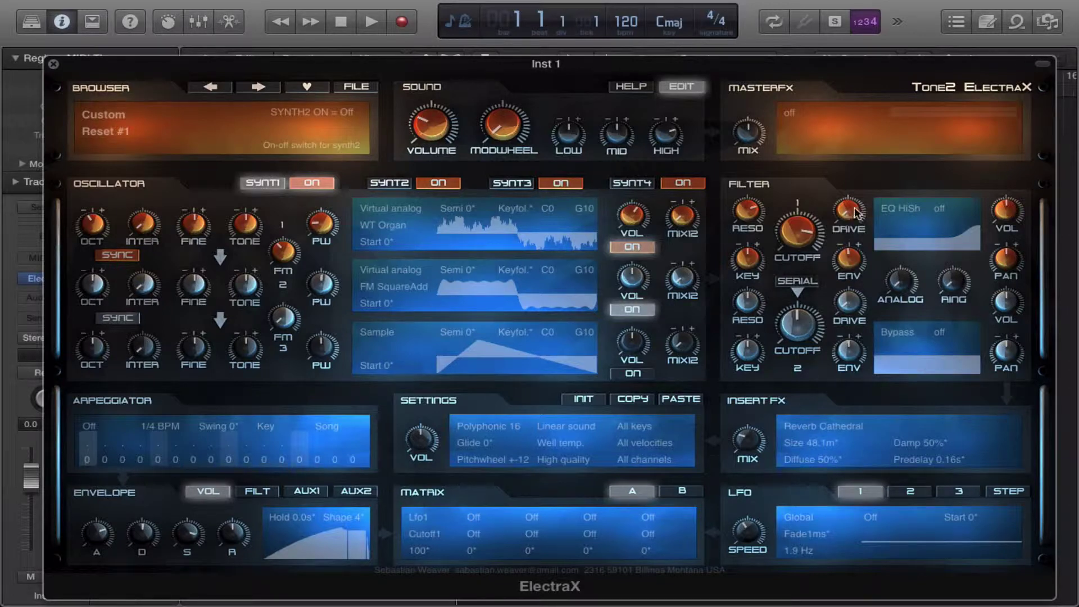
Step: Change filter 1's type to EQ Wide with an envelope amount of 67 and sweep its cutoff to 338 Hz
click(917, 212)
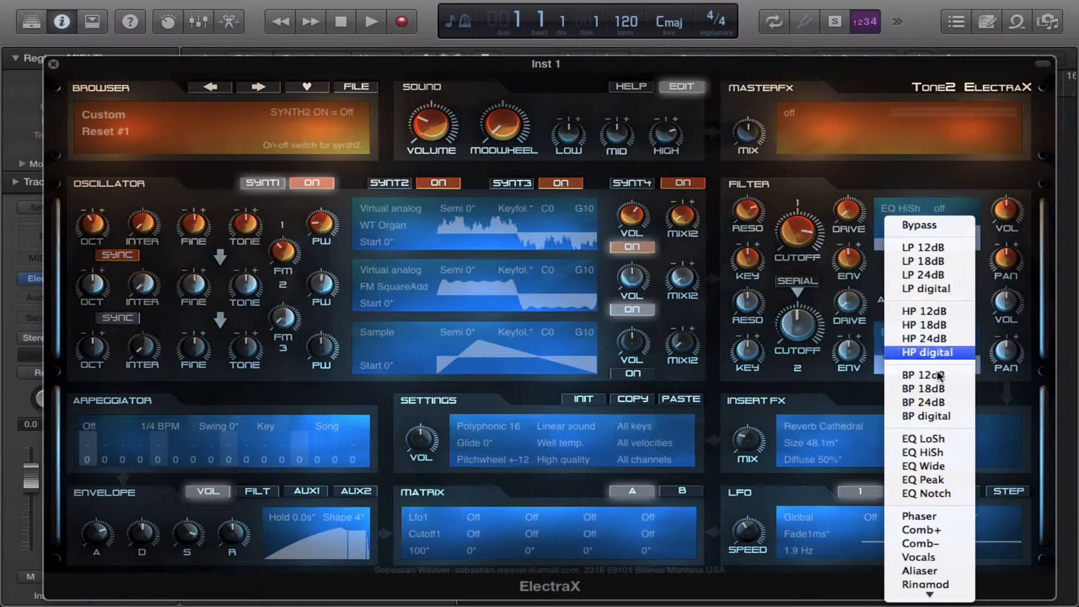
click(924, 466)
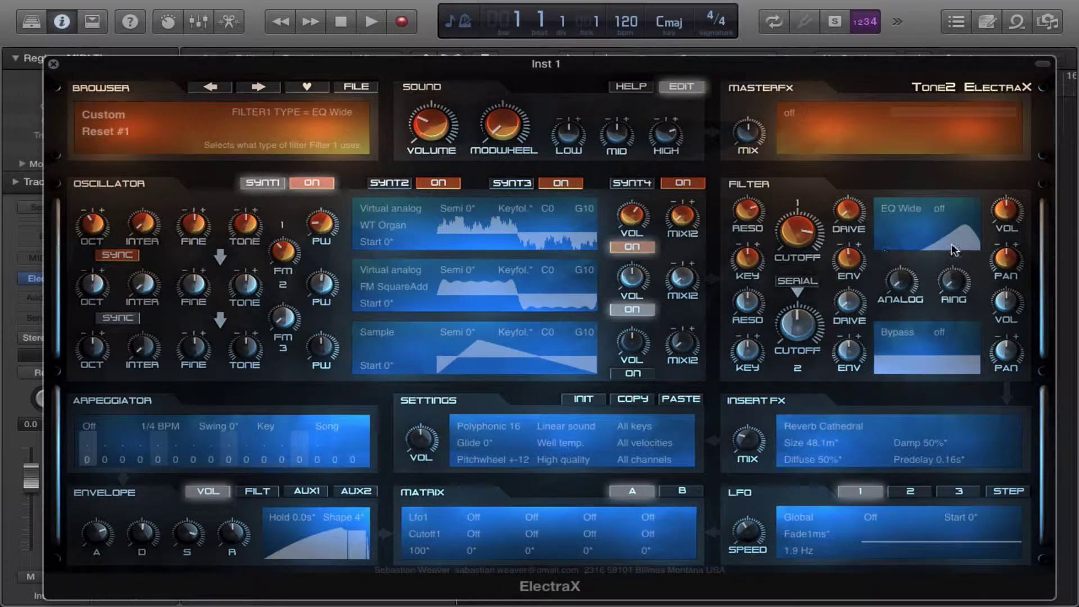
drag(804, 223, 920, 242)
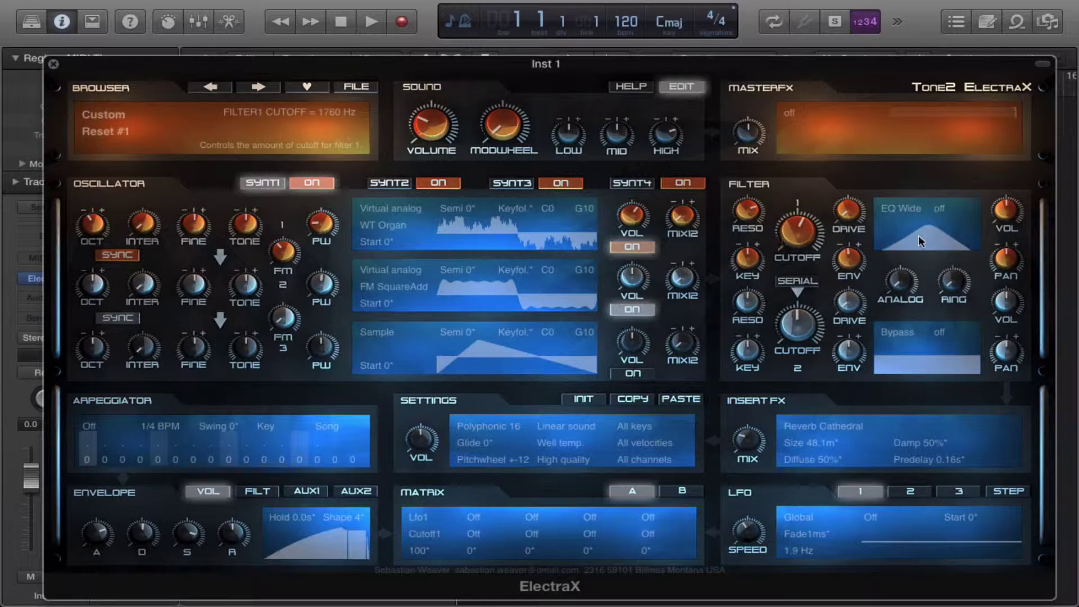
click(852, 262)
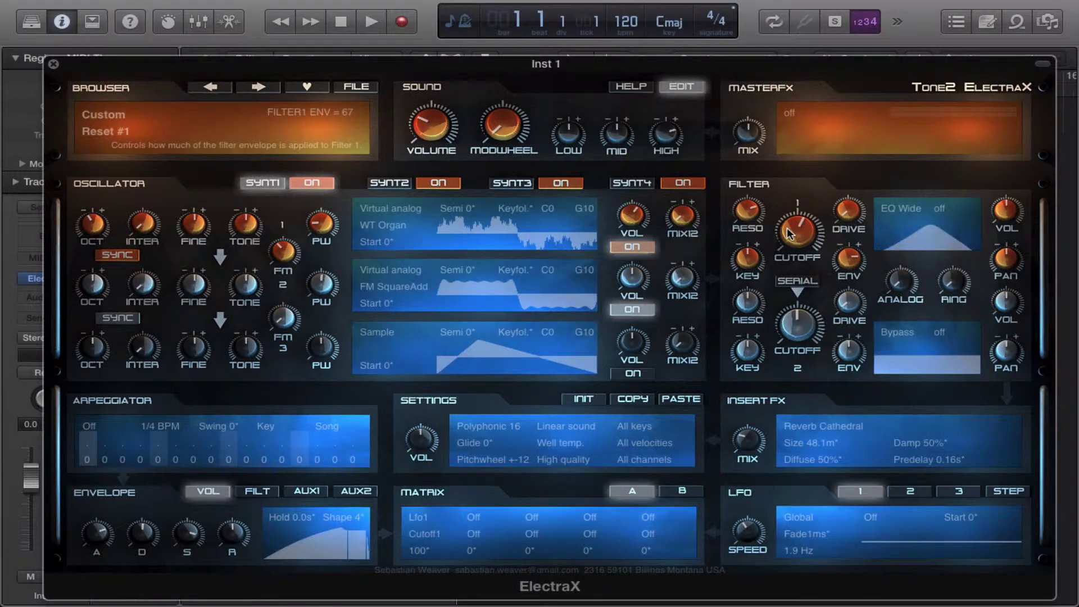
scroll(790, 234, down, 5)
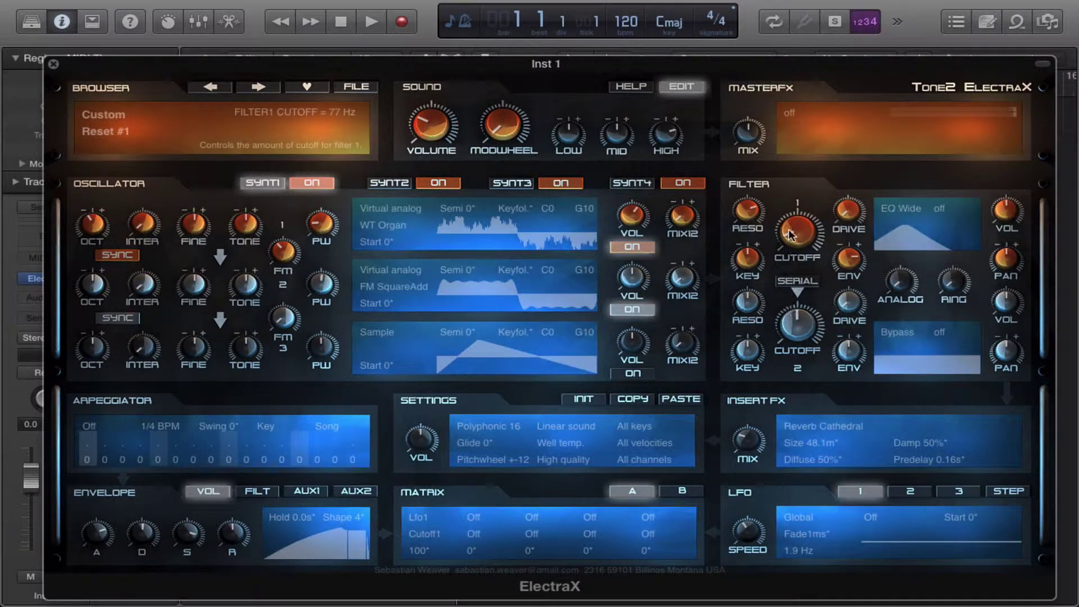
scroll(790, 234, up, 3)
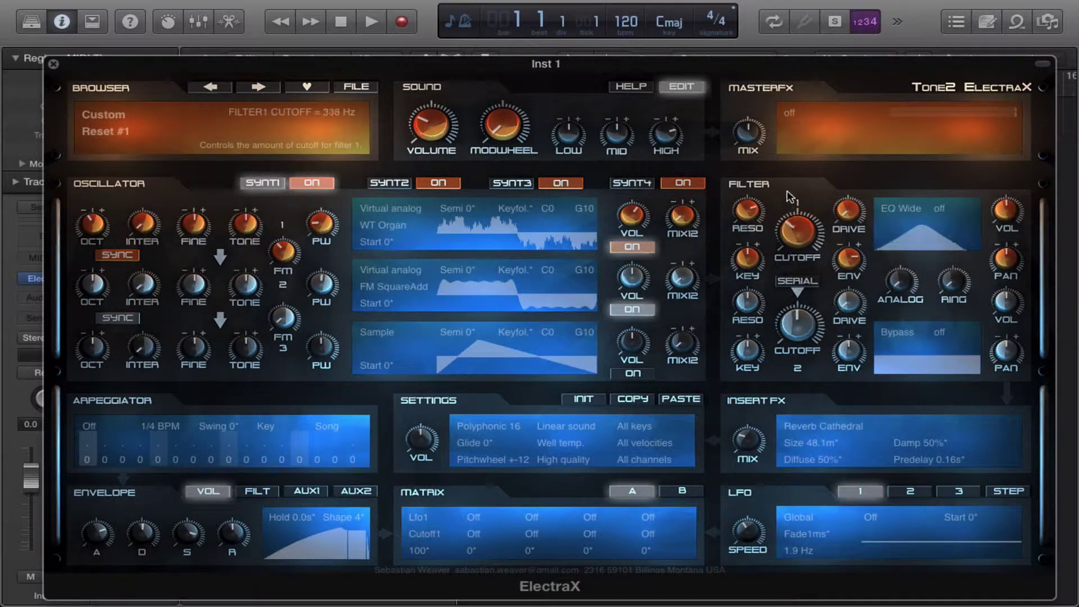
Step: Adjust filter 1's resonance and apply Soft distortion with drive 50 and a cutoff of about 114 Hz
click(752, 210)
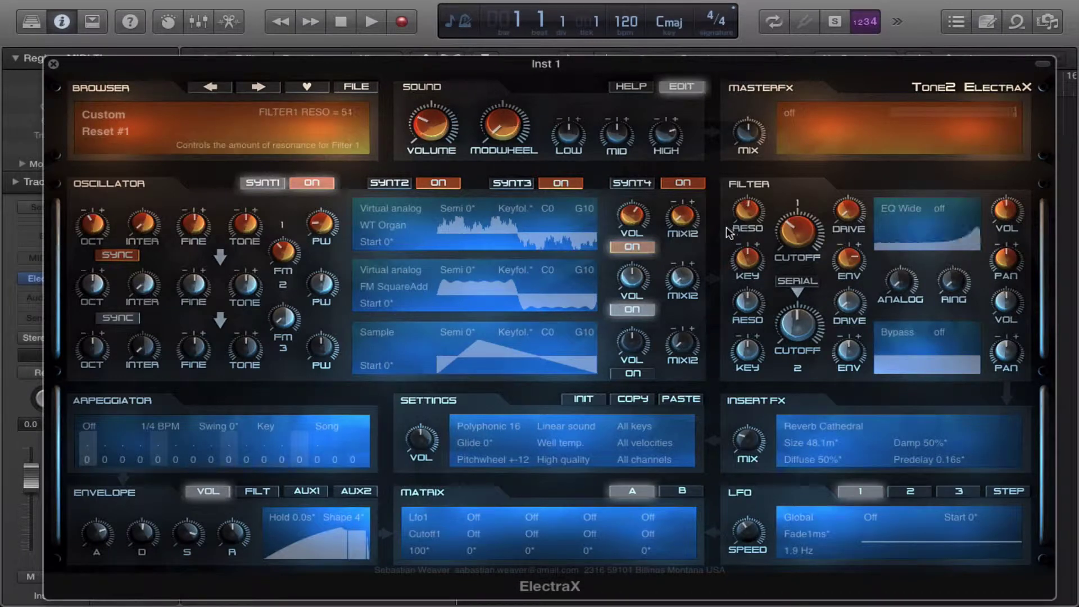
drag(729, 232, 724, 119)
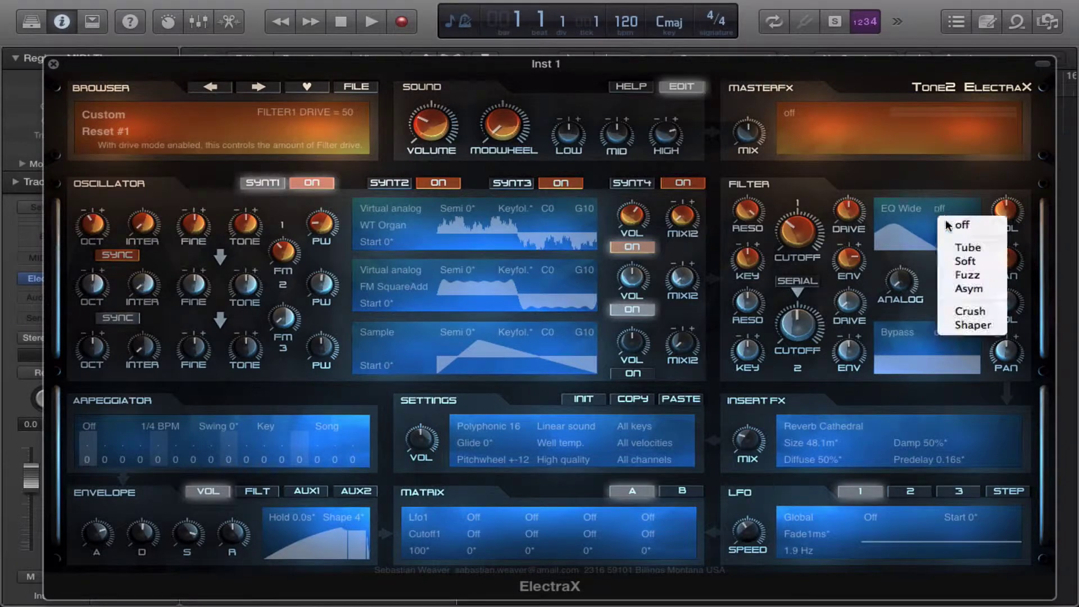
click(966, 260)
drag(810, 235, 812, 265)
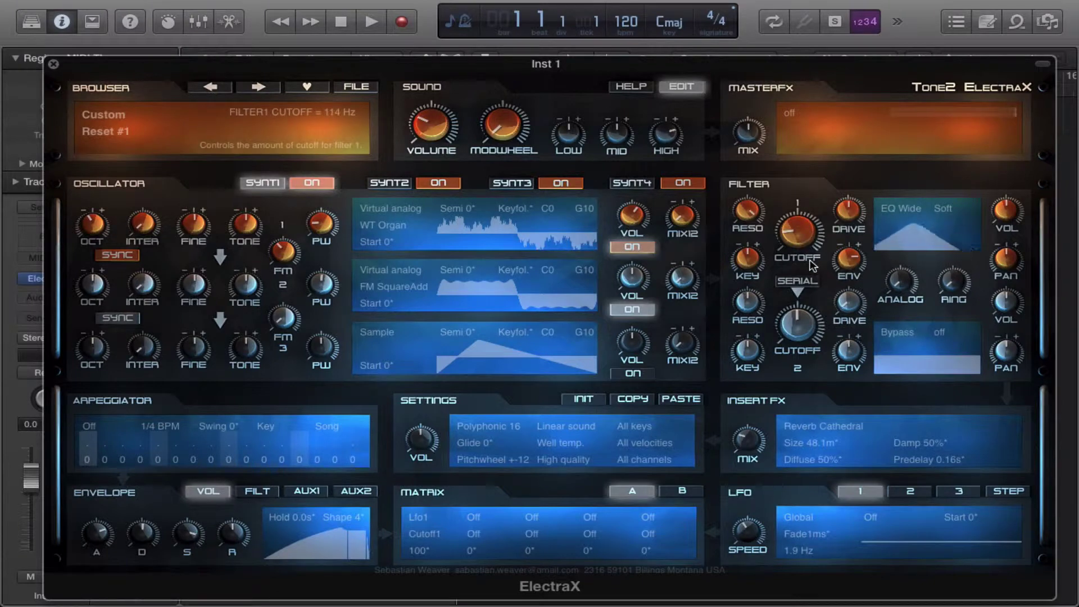
Step: Switch off the serial routing between the two filters
click(810, 277)
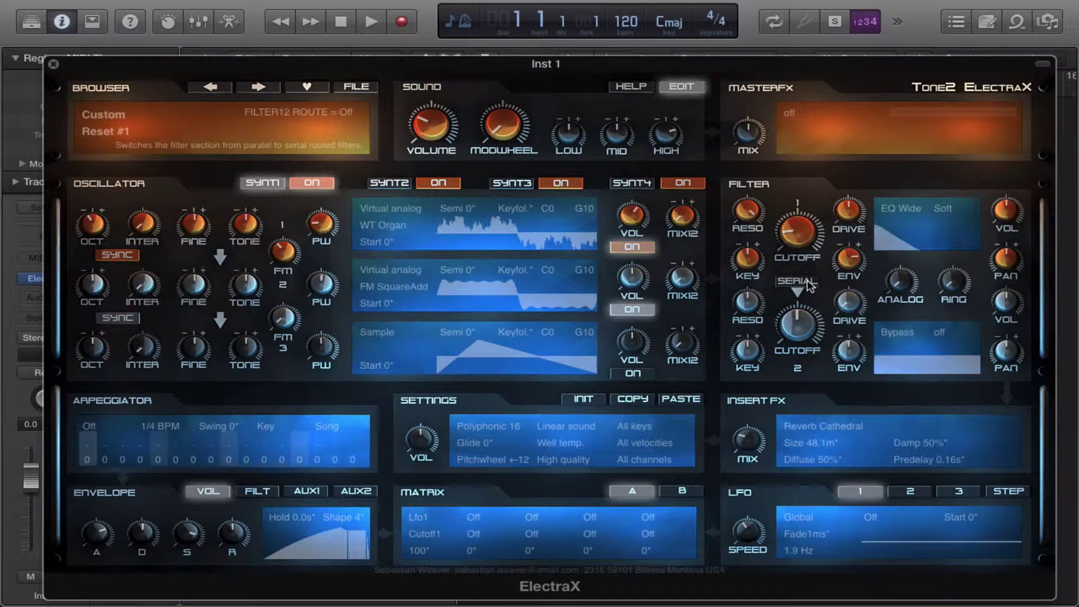
Step: Switch the serial filter routing back on and set filter 2 to EQ Wide with a cutoff of 3021 Hz
click(898, 345)
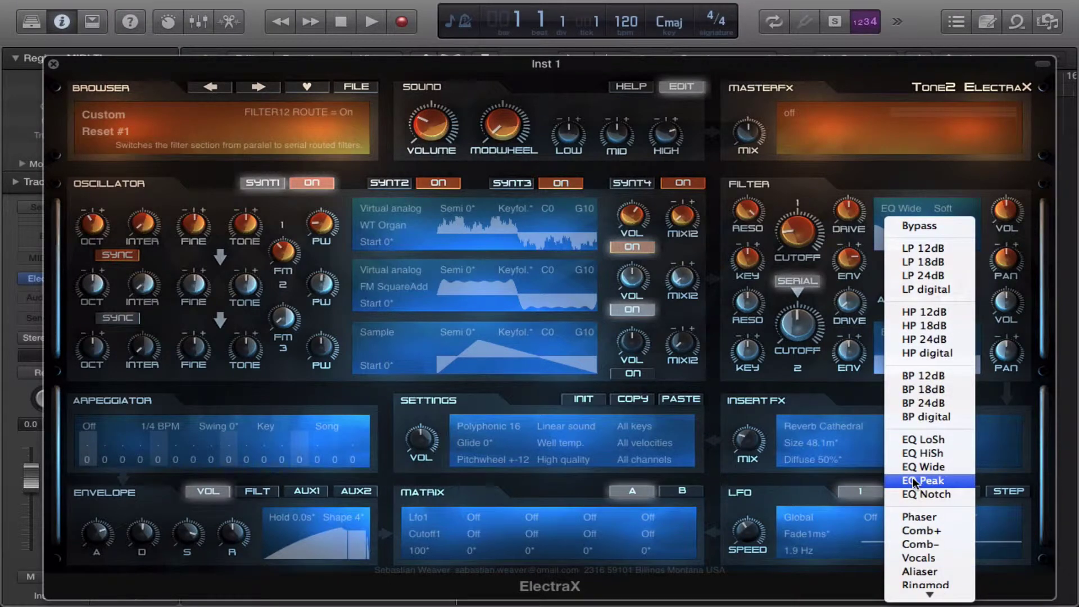
click(913, 467)
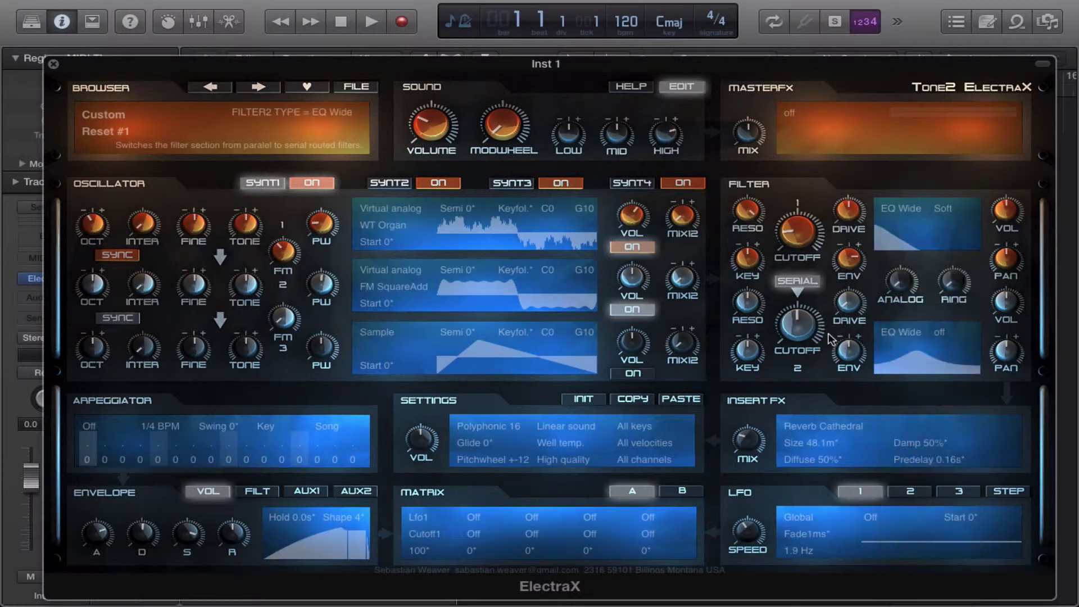
drag(805, 329, 799, 296)
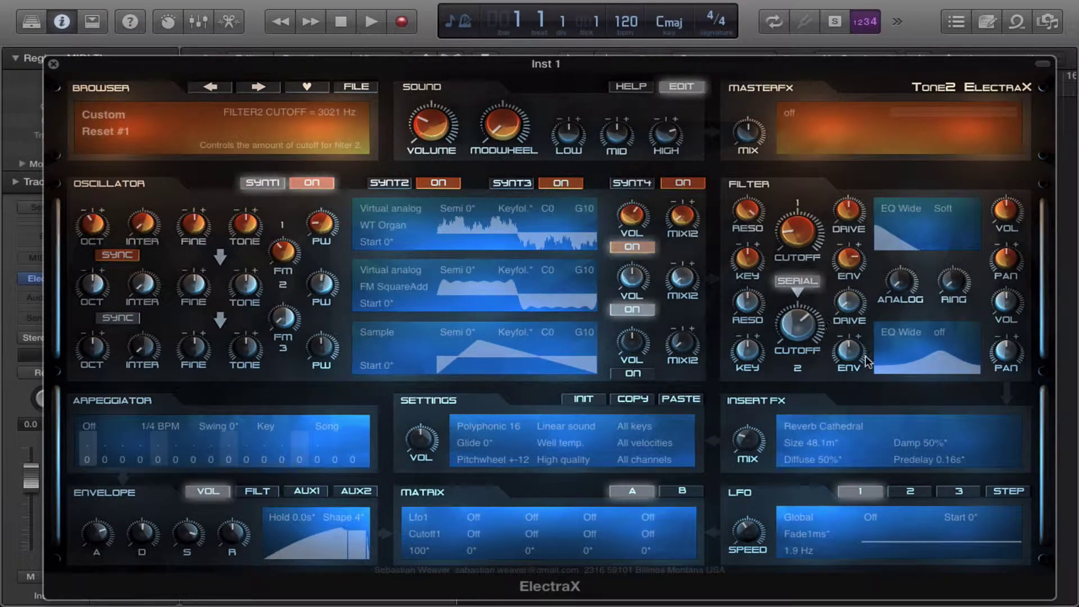
Step: Set filter 1's envelope amount to -39 and its cutoff to 404 Hz, then readjust filter 2's cutoff
drag(850, 264, 857, 325)
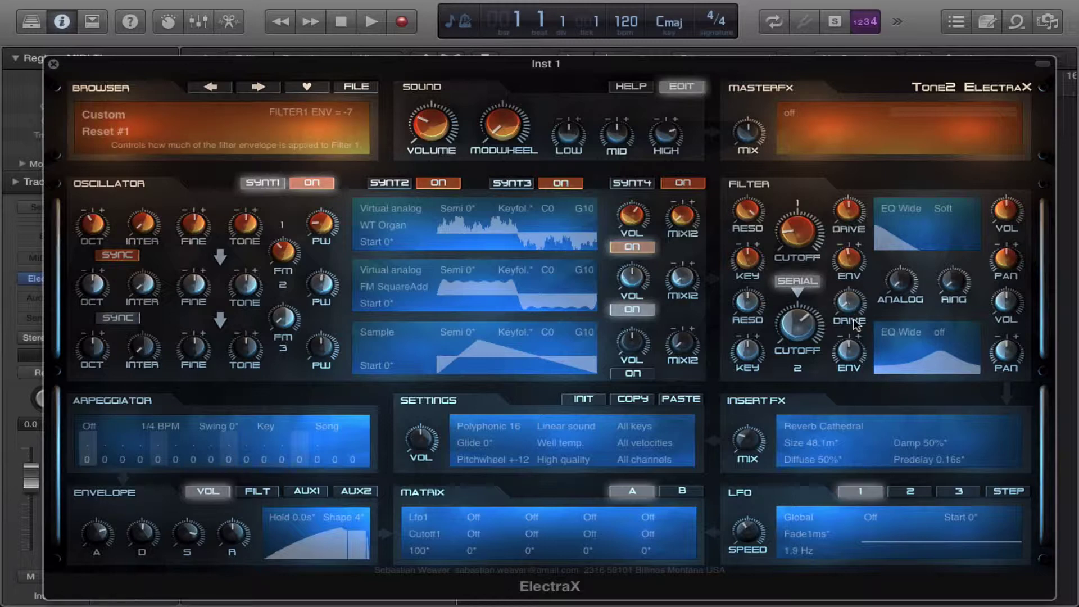
drag(790, 241, 779, 199)
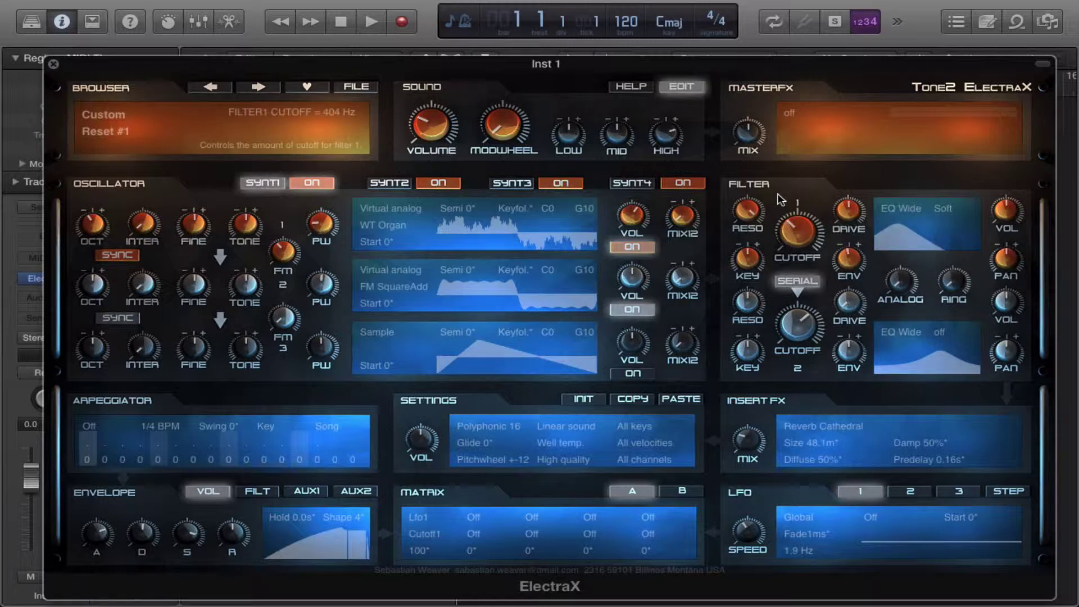
drag(789, 336, 786, 341)
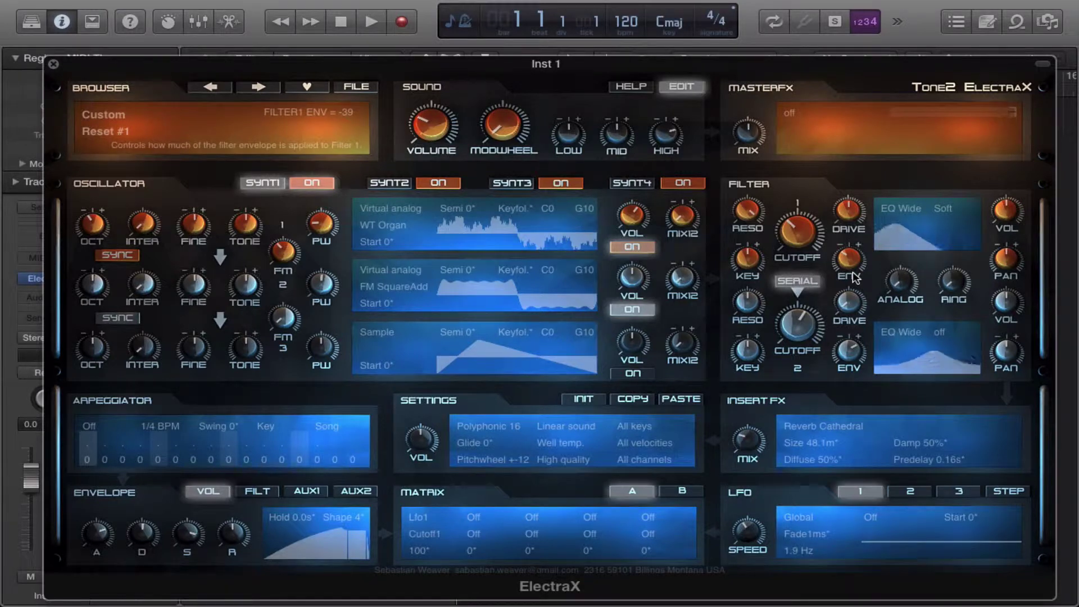
Step: Bypass filter 2 and change filter 1's type to EQ Peak
click(914, 333)
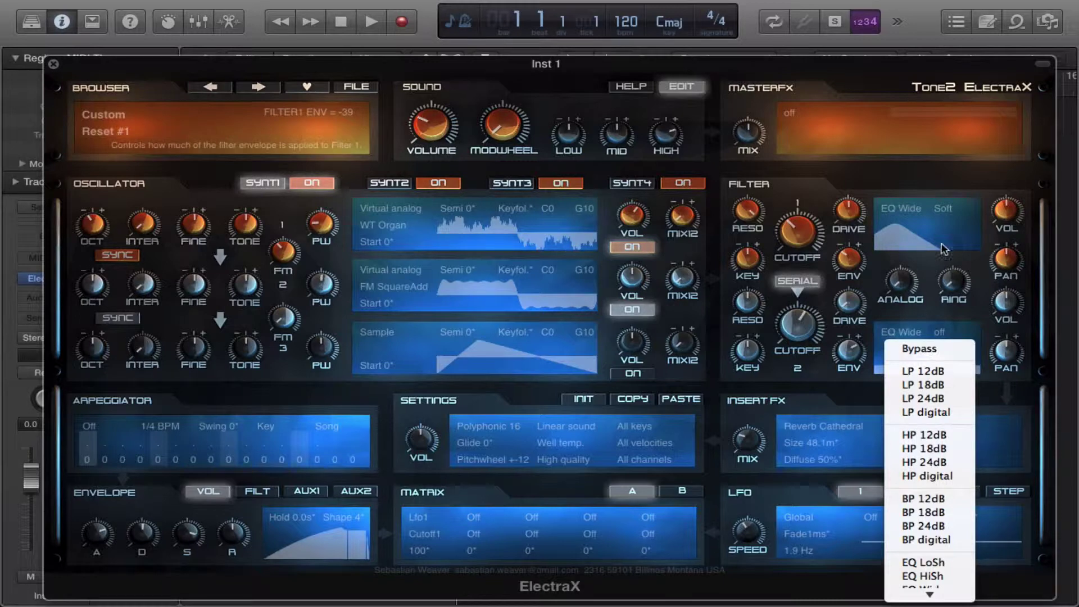
click(907, 349)
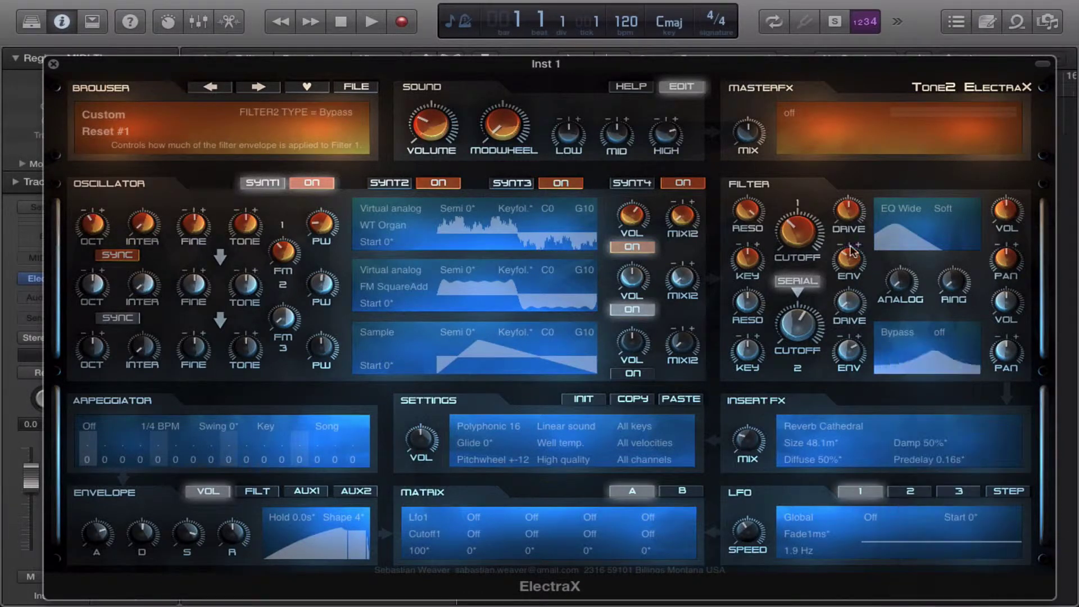
click(912, 202)
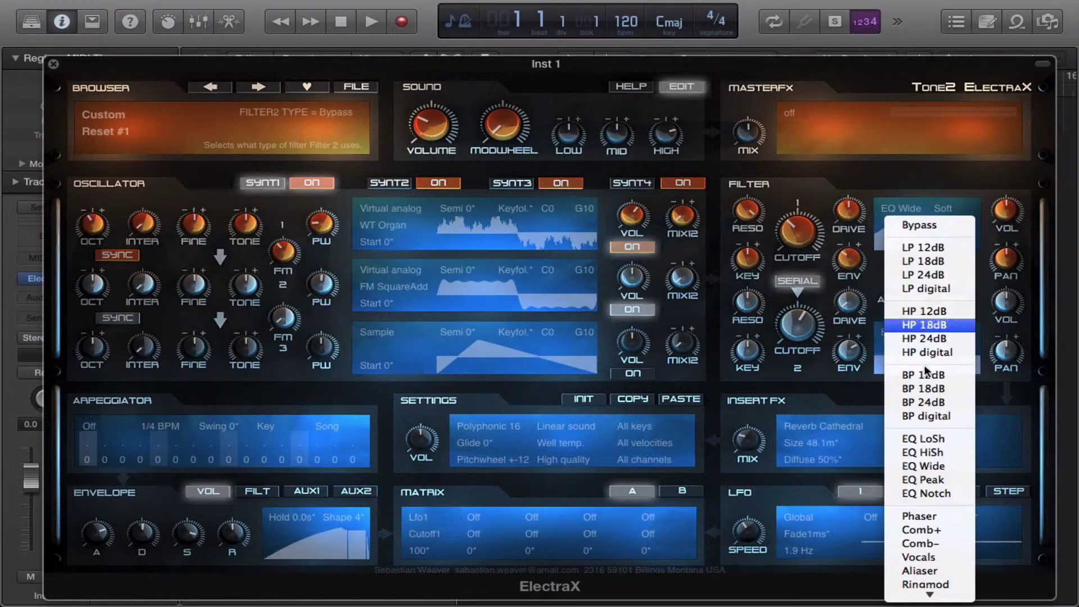
click(920, 480)
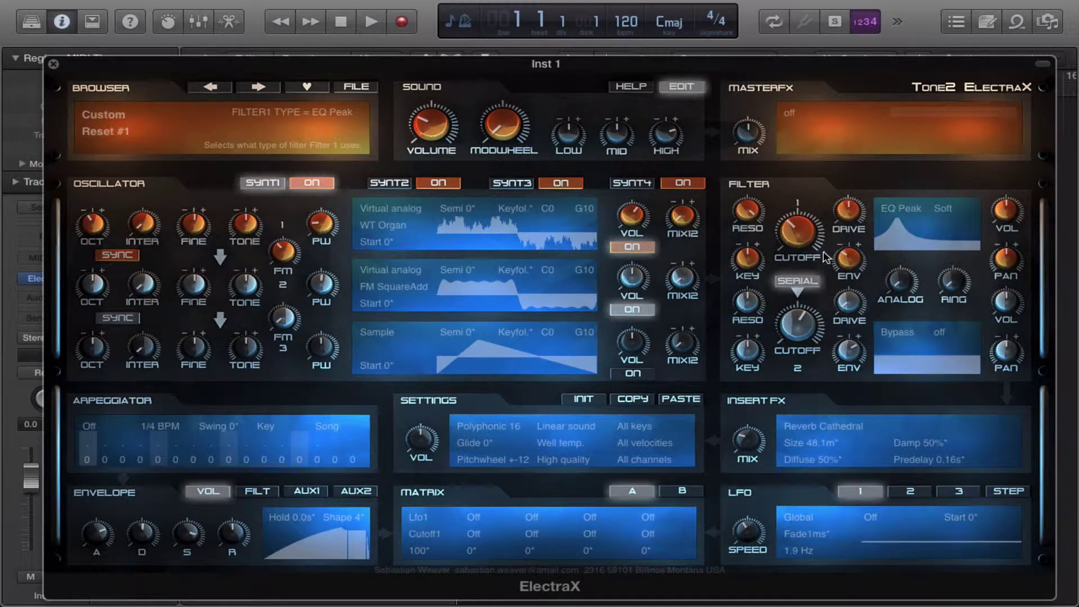
Step: Switch on oscillator 3 and sweep the cutoff of filter 1's EQ Peak
drag(805, 236, 780, 208)
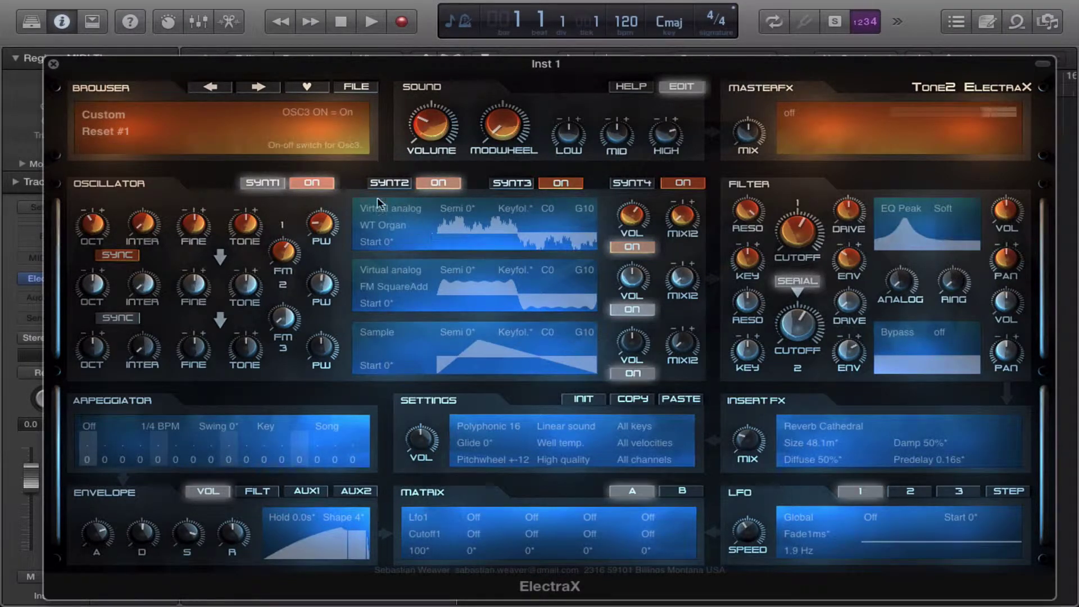
click(438, 183)
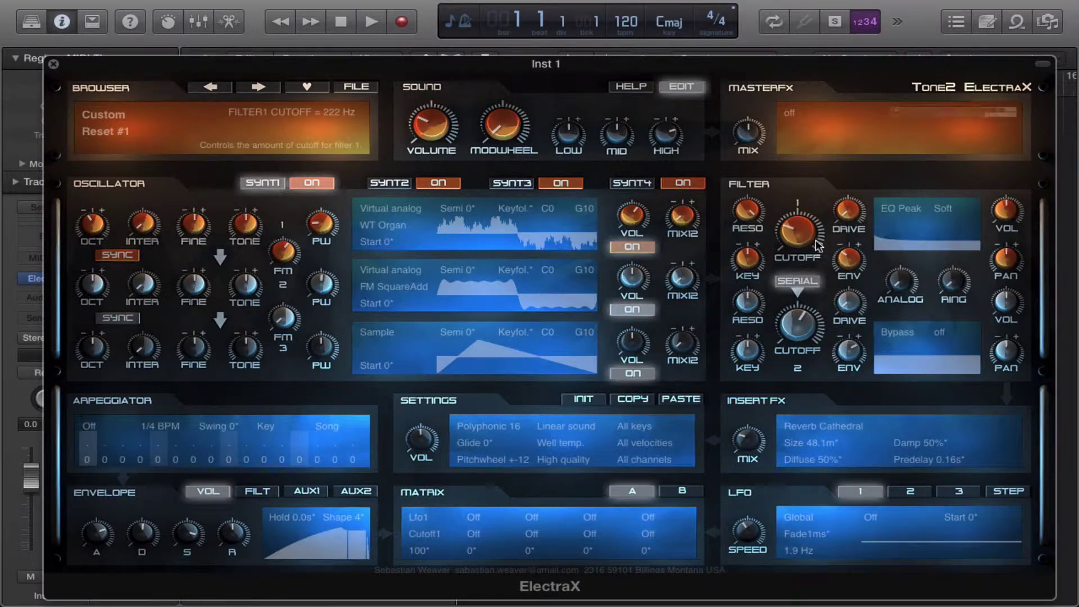
drag(810, 236, 790, 199)
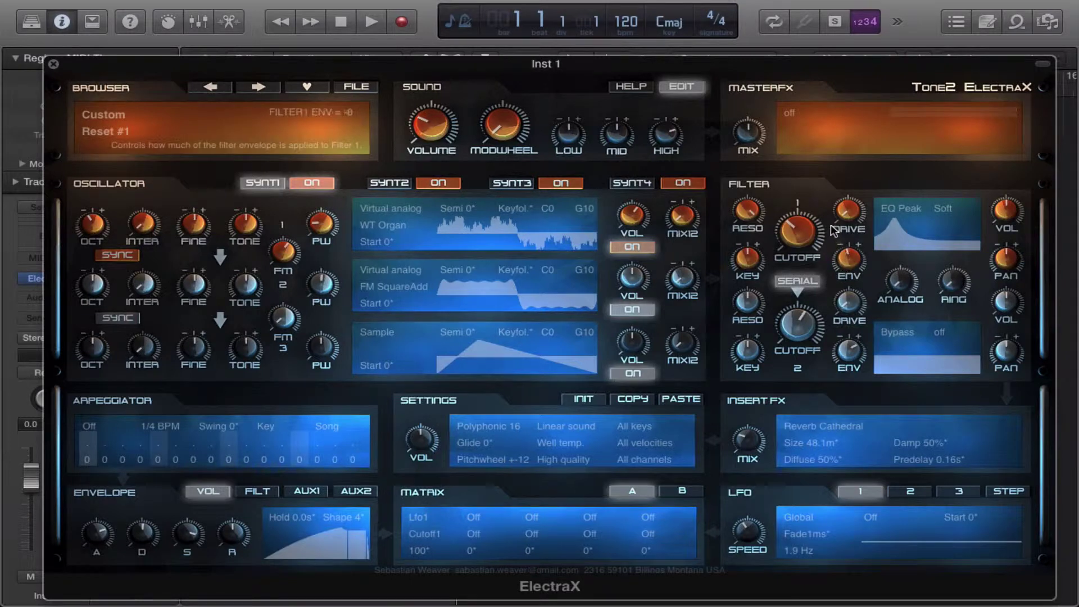
Step: Readjust filter 1's envelope amount and sweep its cutoff to 616 Hz
drag(848, 254, 801, 255)
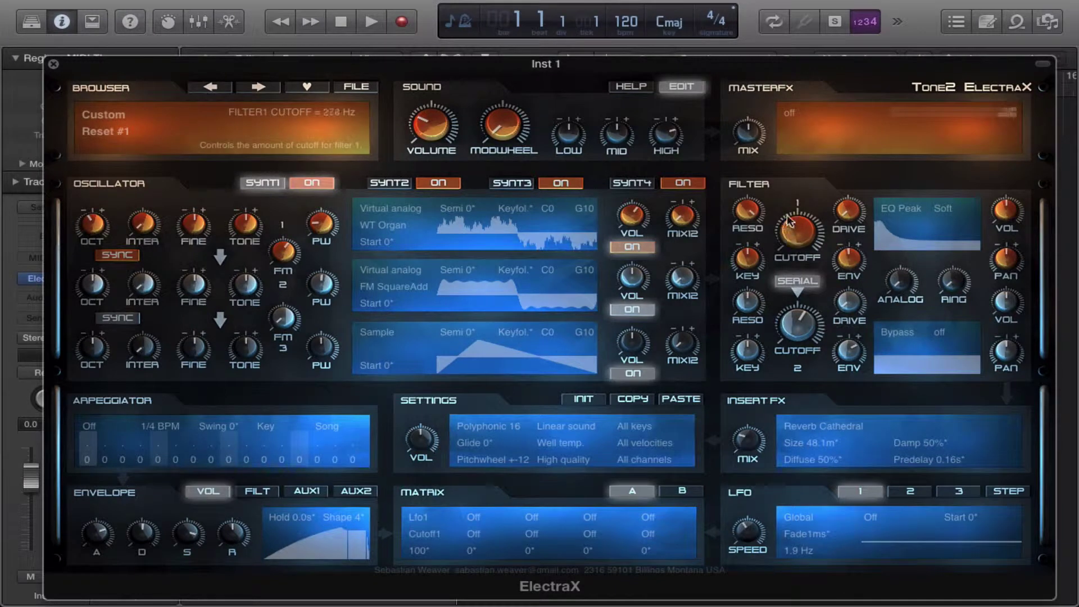
drag(788, 216, 785, 219)
mouse_move(799, 242)
mouse_down()
mouse_move(801, 255)
mouse_move(791, 141)
mouse_move(794, 241)
mouse_up()
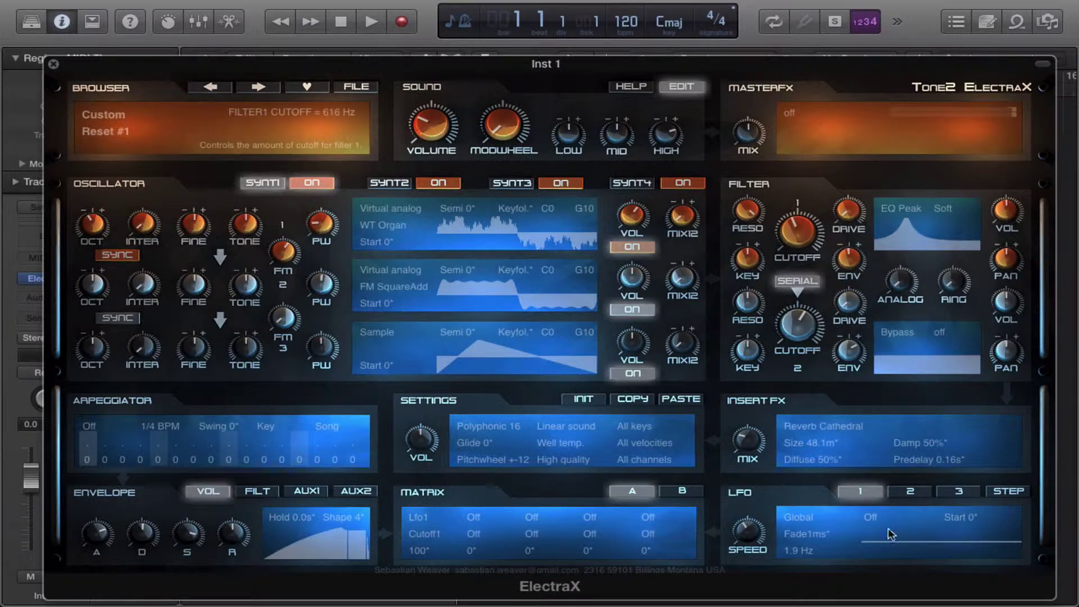
Step: Change filter 1's type to EQ Notch
click(911, 211)
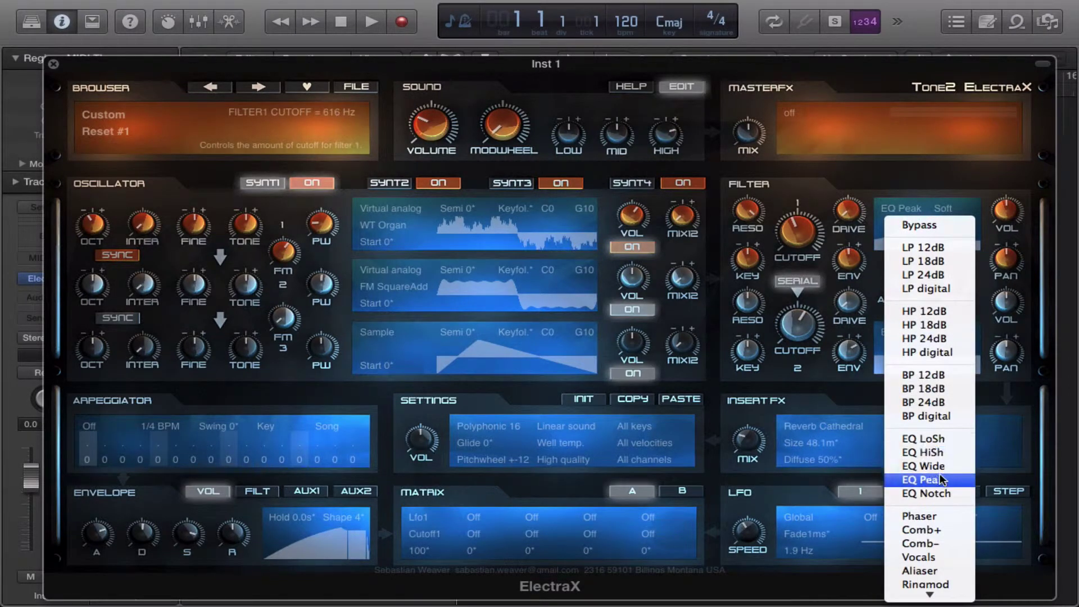
click(948, 495)
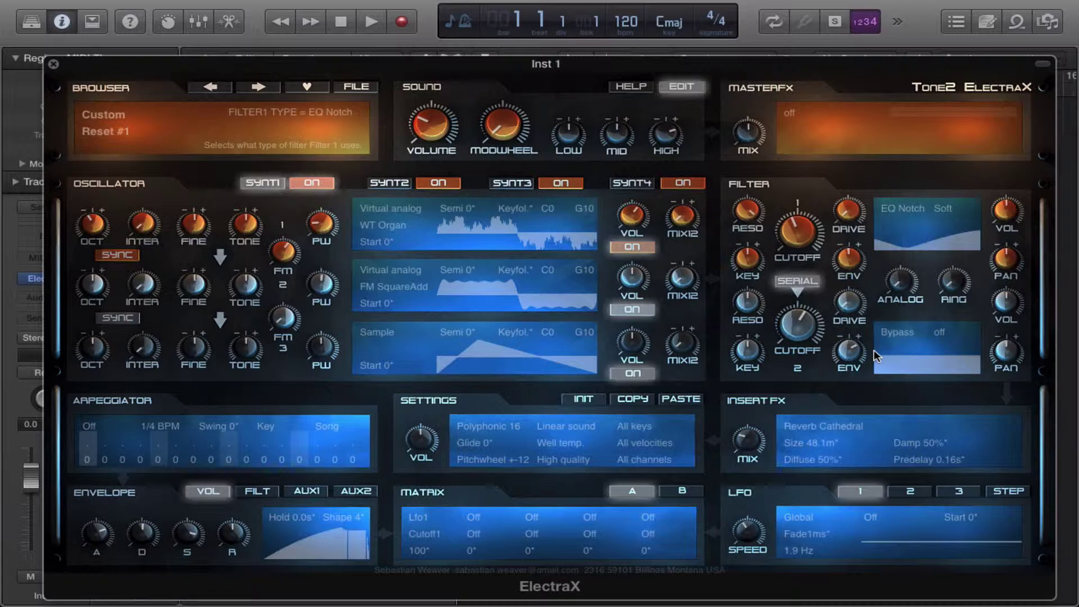
Step: Close the ElectraX window and insert a Channel EQ on the Inst 1 channel strip
click(53, 63)
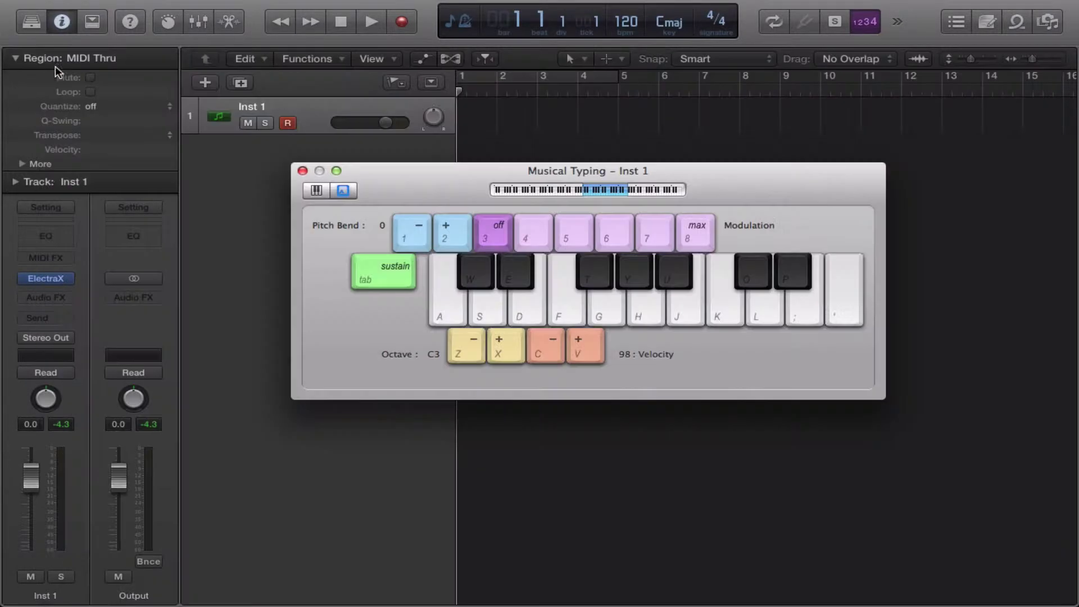
click(62, 298)
mouse_move(90, 370)
mouse_move(218, 372)
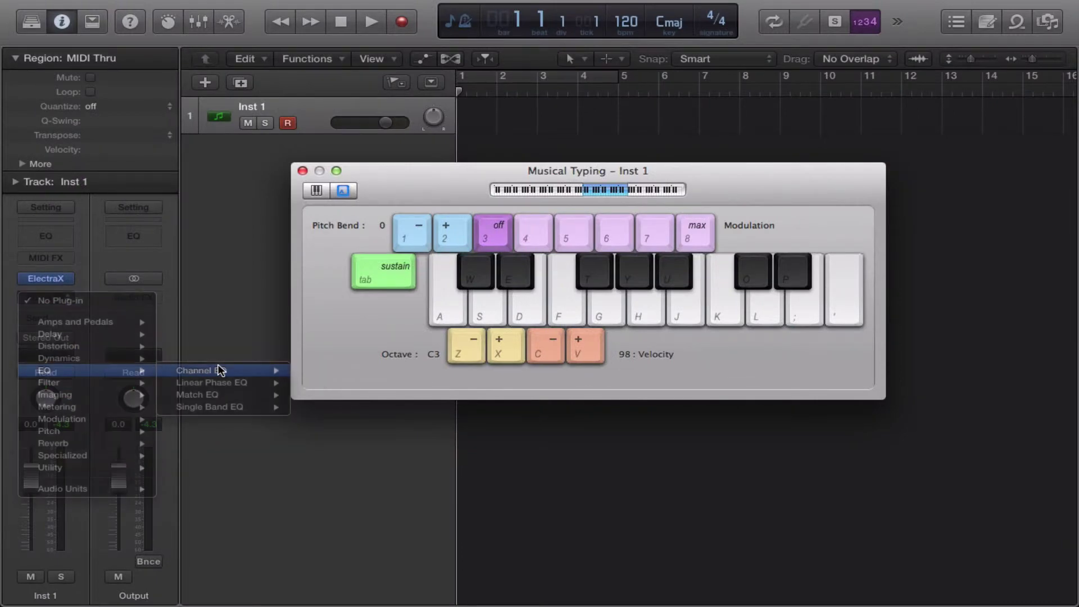
key(Escape)
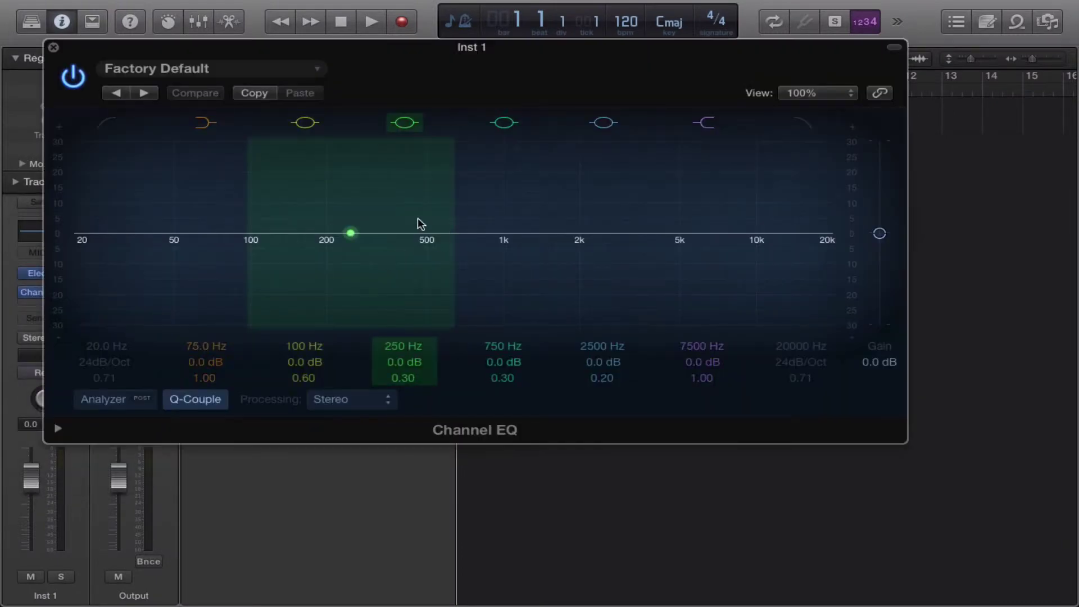
Step: Pull the Channel EQ's 250 Hz band into a -17.5 dB cut at 1340 Hz, sweep it across the spectrum and close the EQ
drag(351, 233, 555, 311)
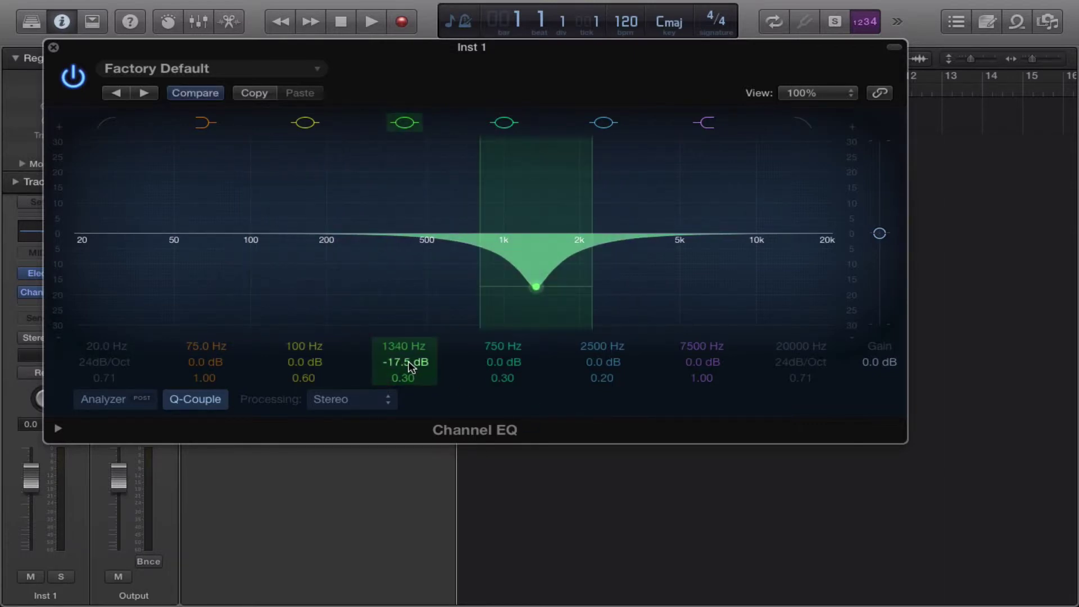
mouse_move(413, 364)
mouse_down()
mouse_move(413, 387)
mouse_move(416, 376)
mouse_up()
drag(582, 245, 365, 259)
drag(435, 257, 615, 271)
click(73, 70)
click(53, 47)
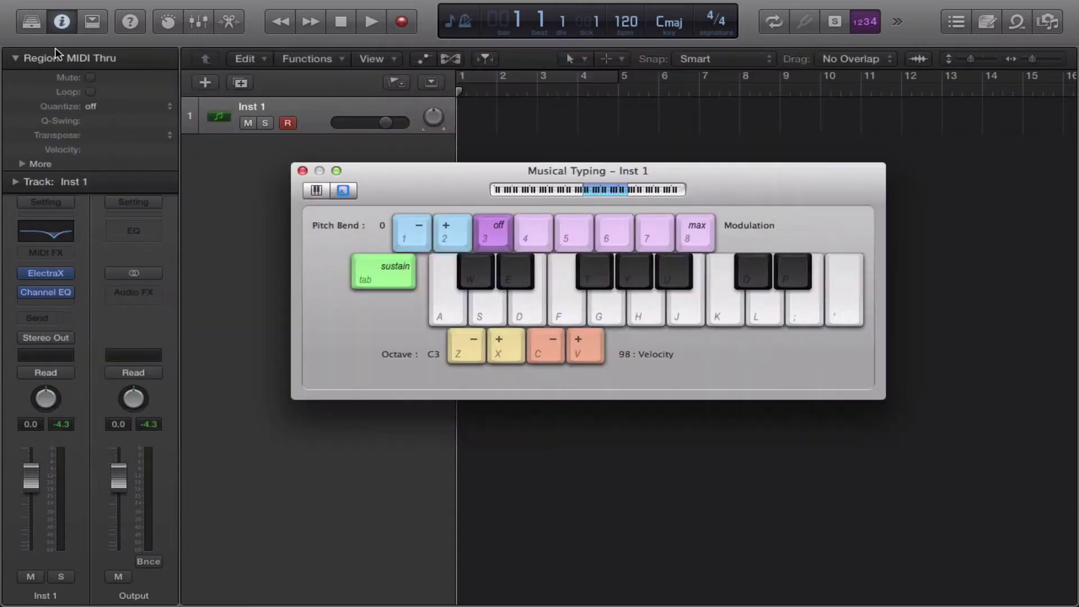
Step: Reopen ElectraX, sweep filter 1's cutoff to 1609 Hz and set its resonance to 59
click(46, 273)
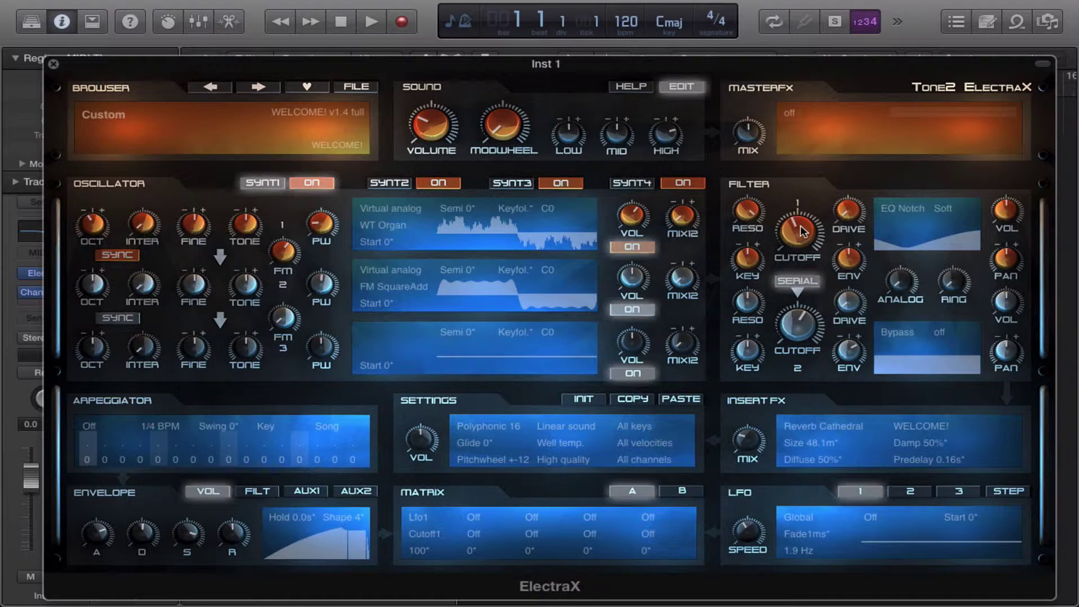
scroll(803, 231, up, 5)
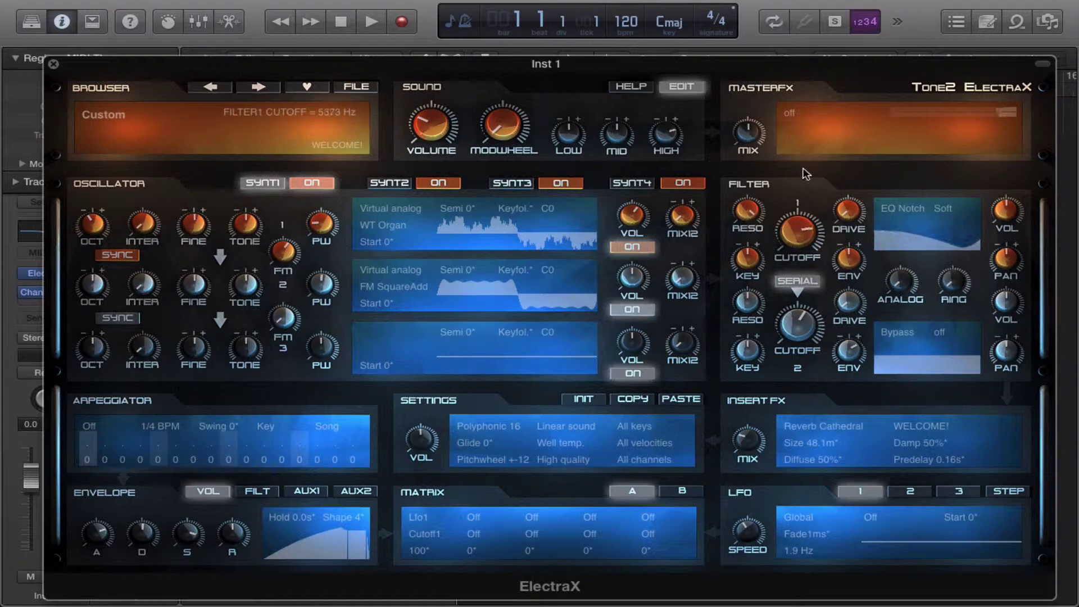
drag(803, 226, 761, 201)
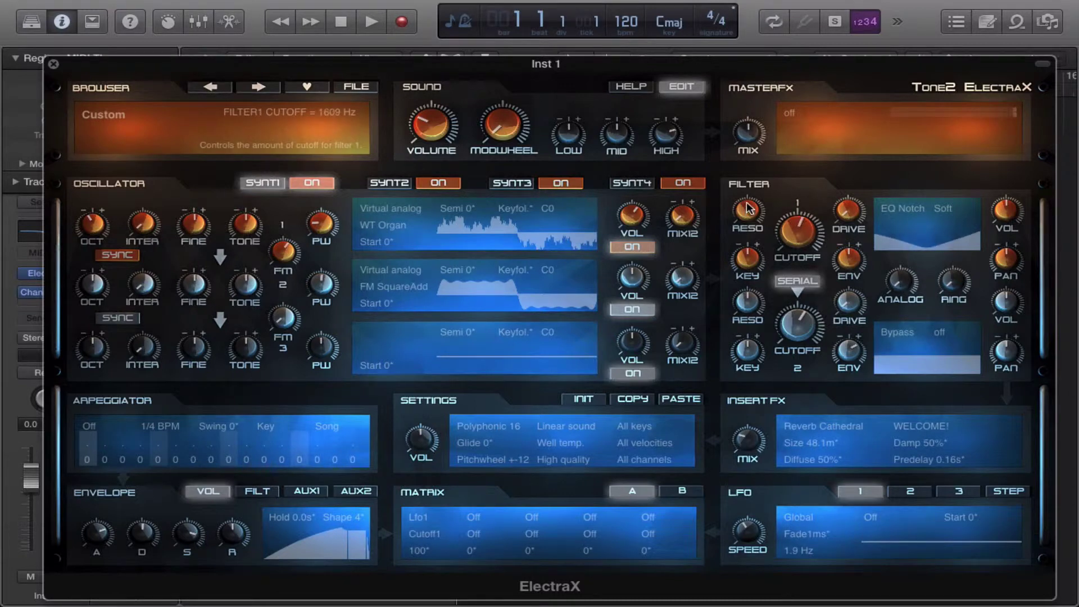
scroll(748, 214, up, 3)
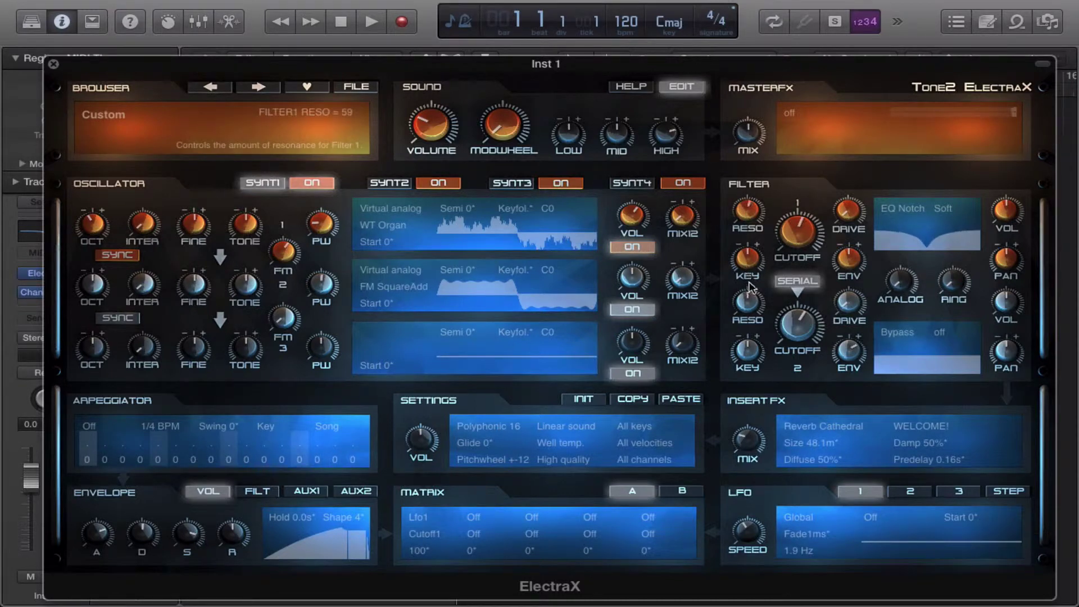
Step: Try envelope amounts of -74 and 66 on filter 1 while sweeping its cutoff, ending at 59 Hz
drag(813, 235, 781, 209)
drag(853, 268, 852, 316)
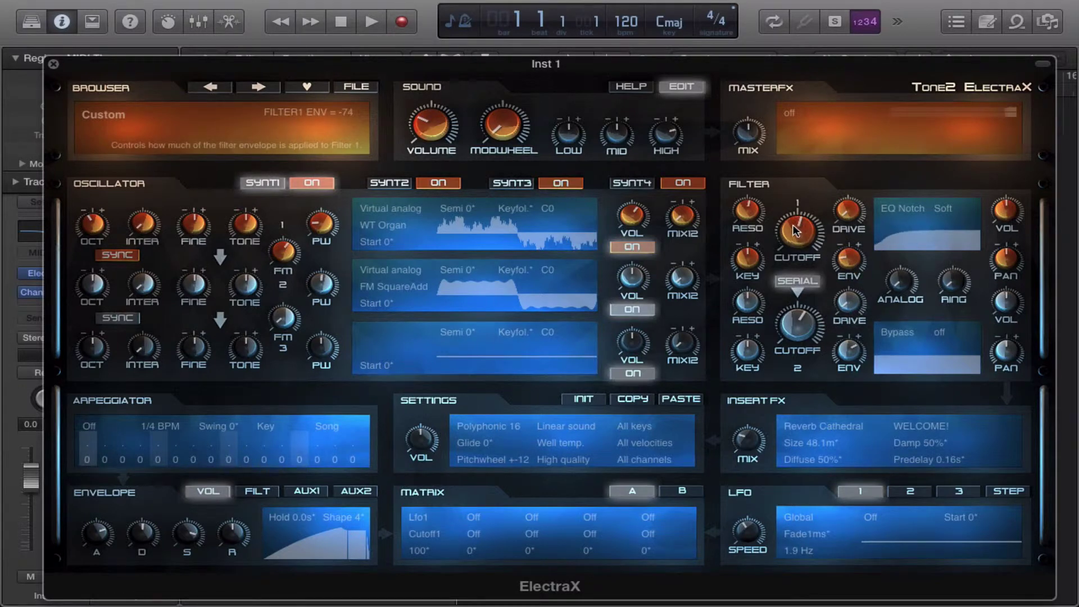
drag(793, 229, 851, 165)
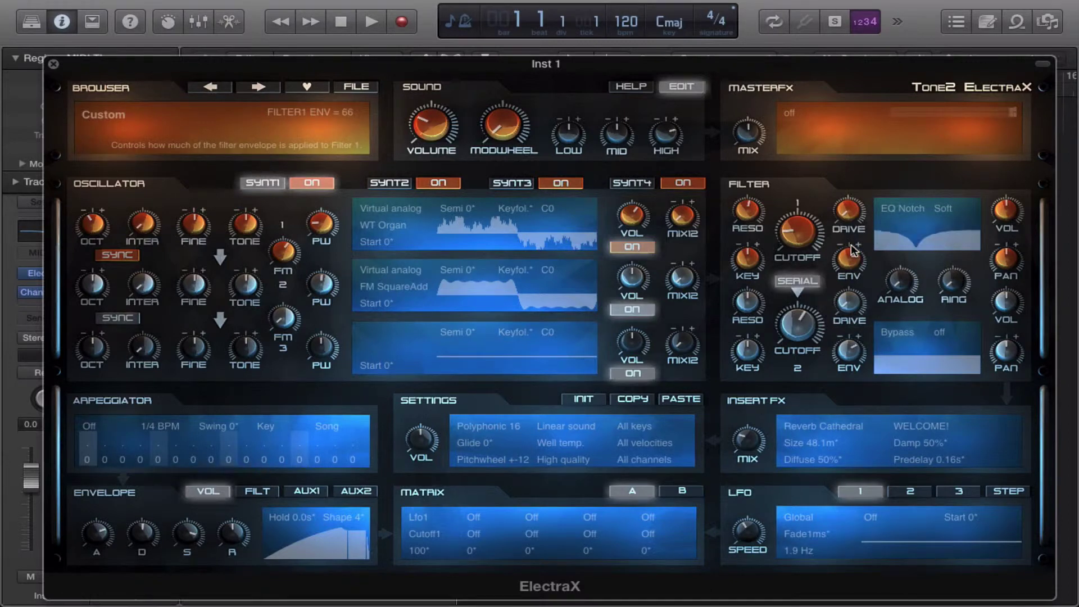
drag(803, 235, 807, 246)
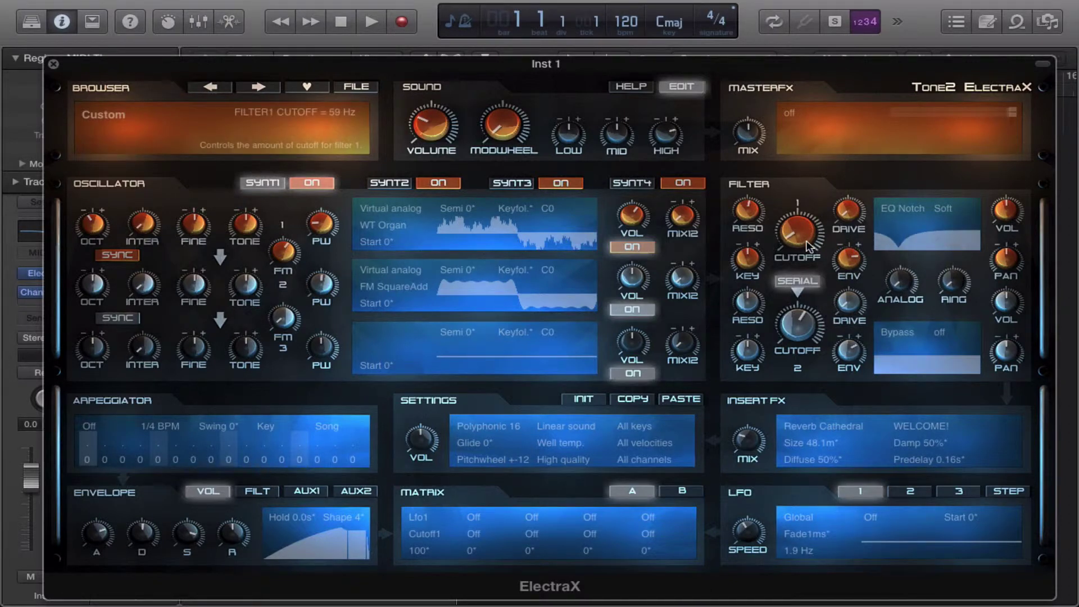
Step: Apply Crush distortion to filter 1 with its drive raised to 86, readjust the resonance and sweep the cutoff to 49 Hz
click(950, 207)
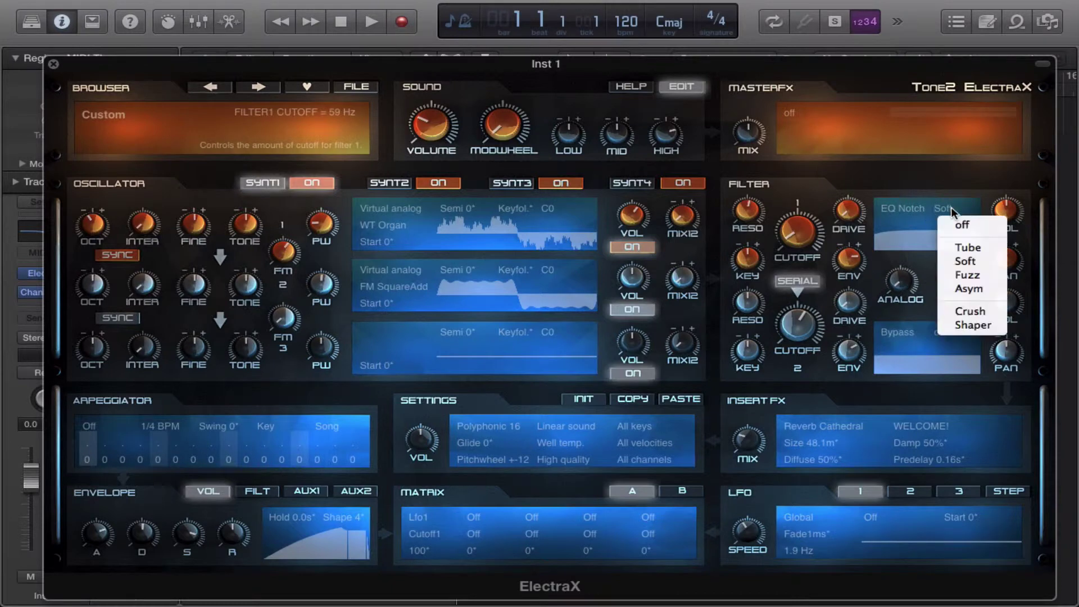
click(980, 315)
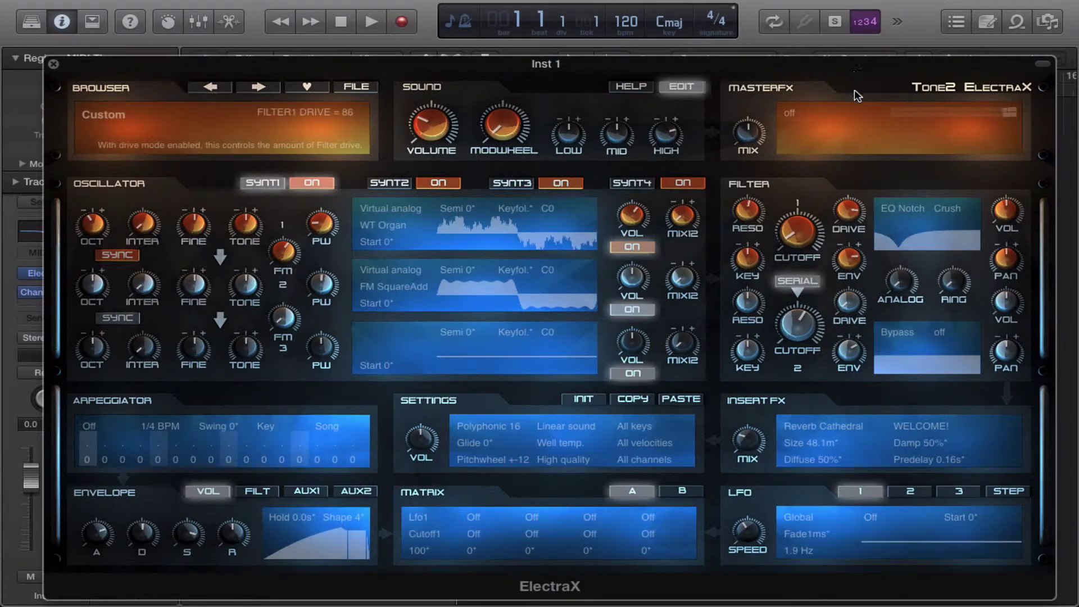
drag(849, 198, 848, 185)
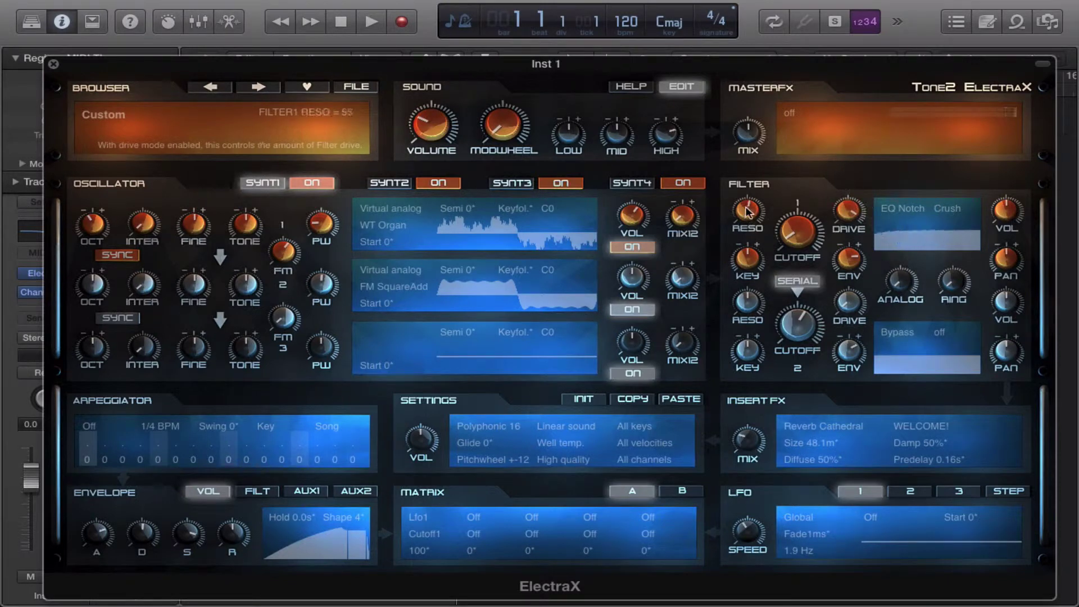
mouse_move(749, 188)
mouse_down()
mouse_move(755, 237)
mouse_move(748, 172)
mouse_up()
drag(790, 233, 813, 239)
Step: Reselect EQ Notch as filter 1's type and set filter 2's type to EQ Peak
click(901, 225)
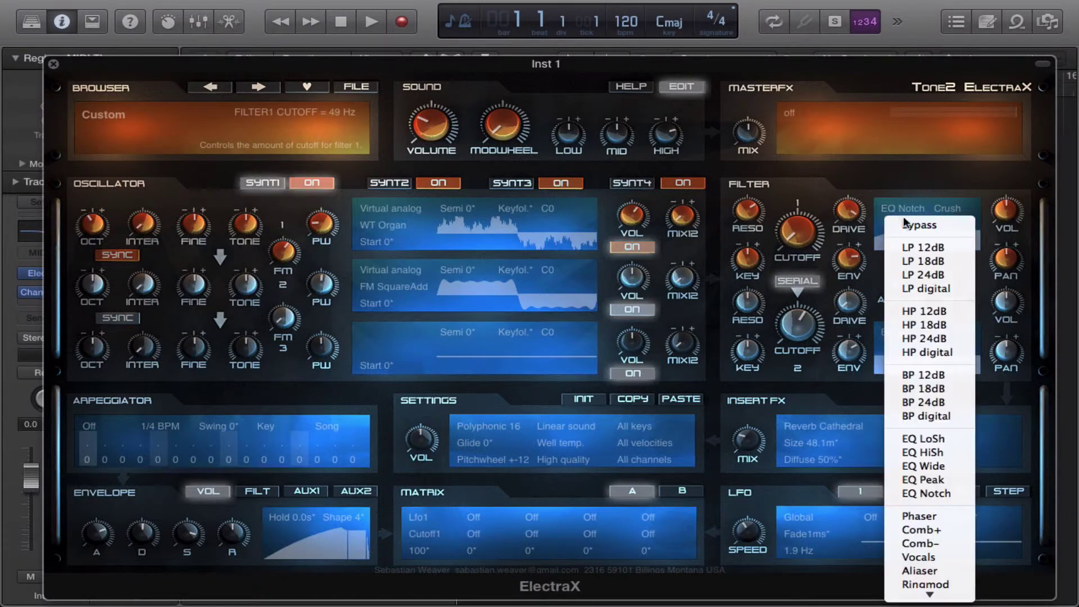
click(946, 494)
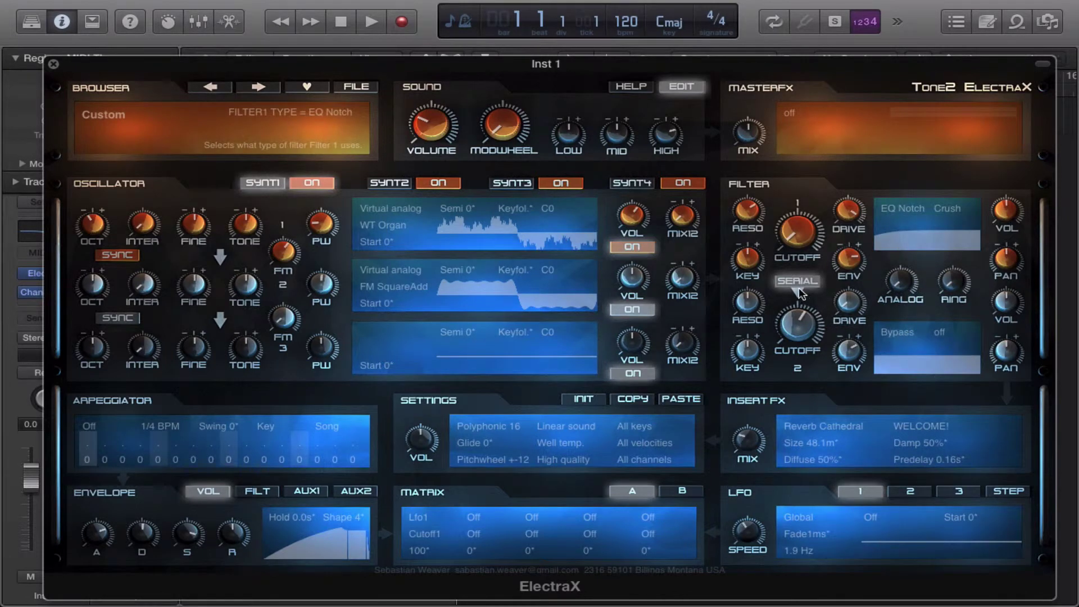
click(915, 328)
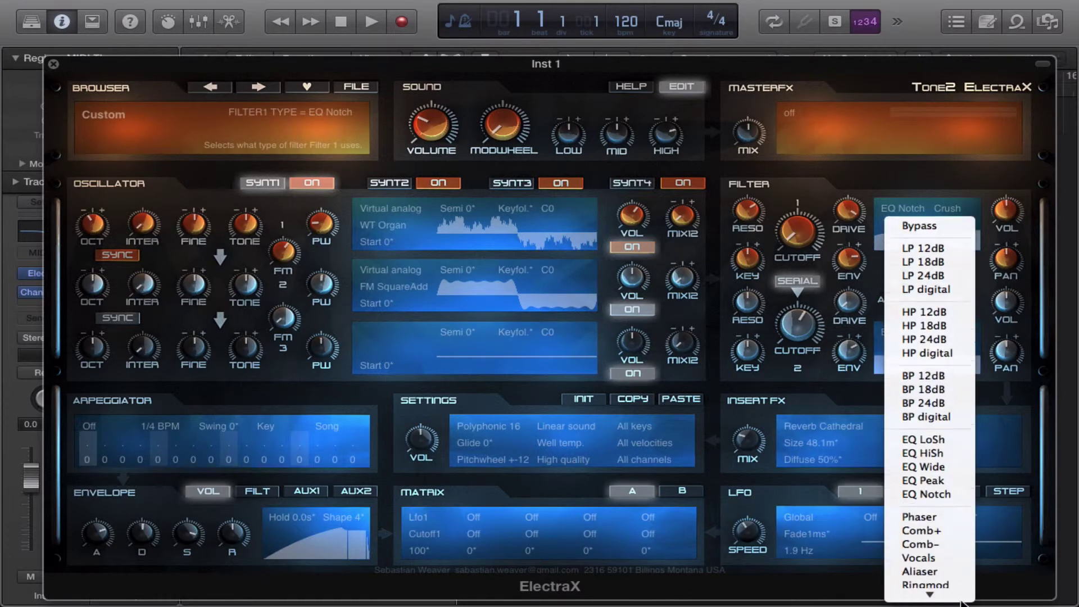
click(927, 467)
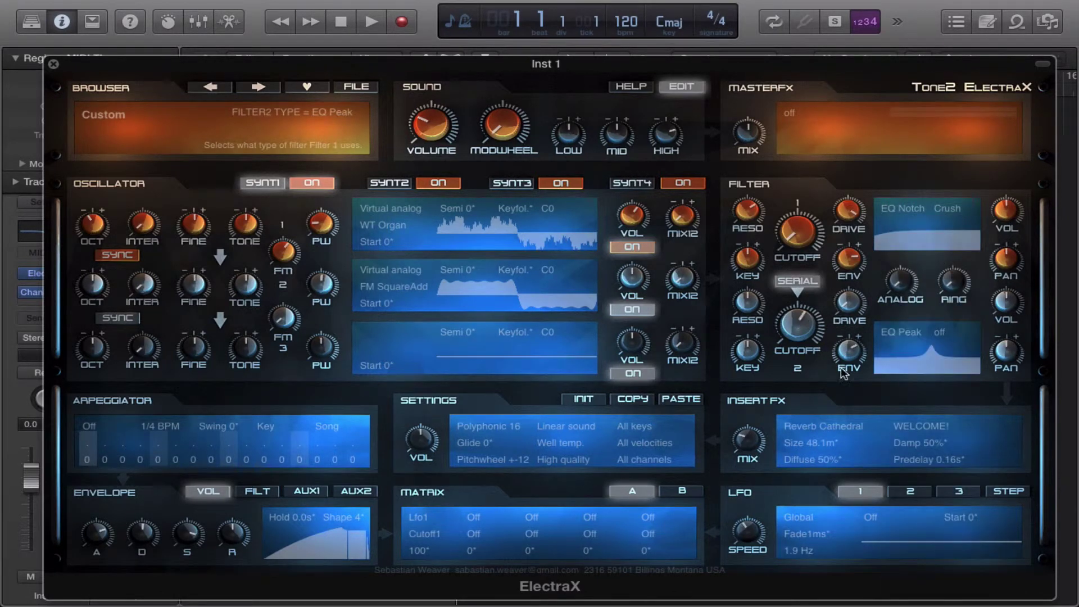
Step: Sweep filter 2's cutoff to 2600 Hz and back to 760 Hz, adjust its resonance and set its envelope amount to -6
drag(798, 325, 788, 312)
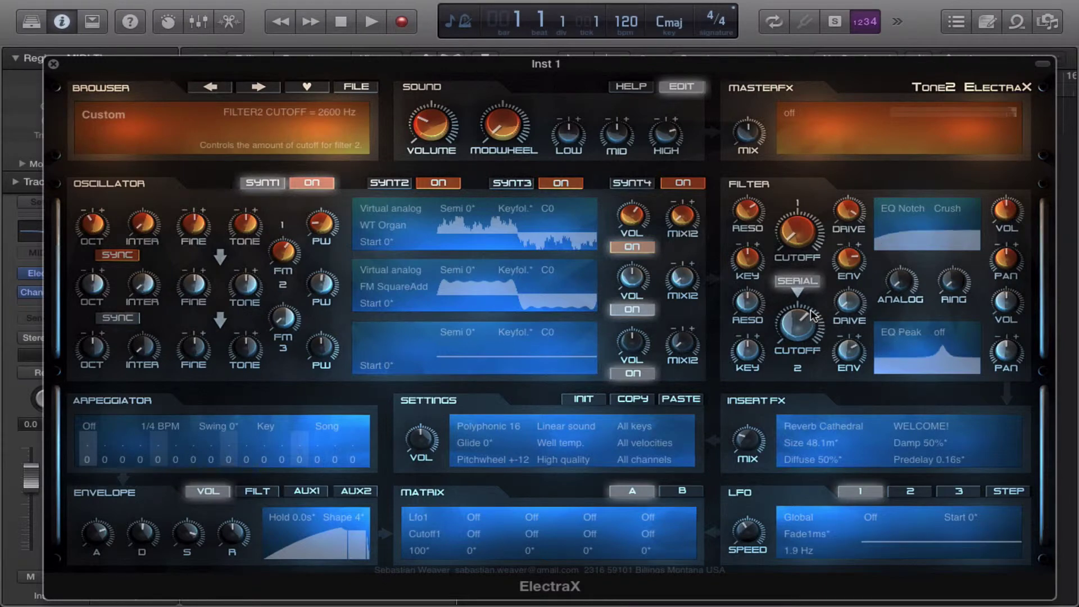
drag(802, 315, 806, 329)
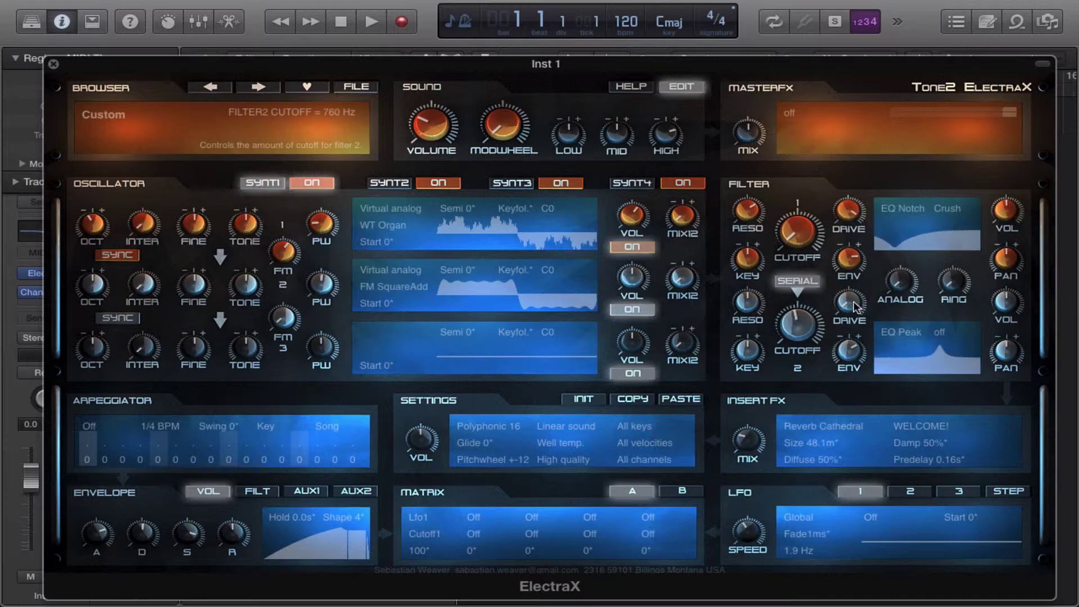
drag(747, 304, 753, 273)
drag(849, 351, 831, 371)
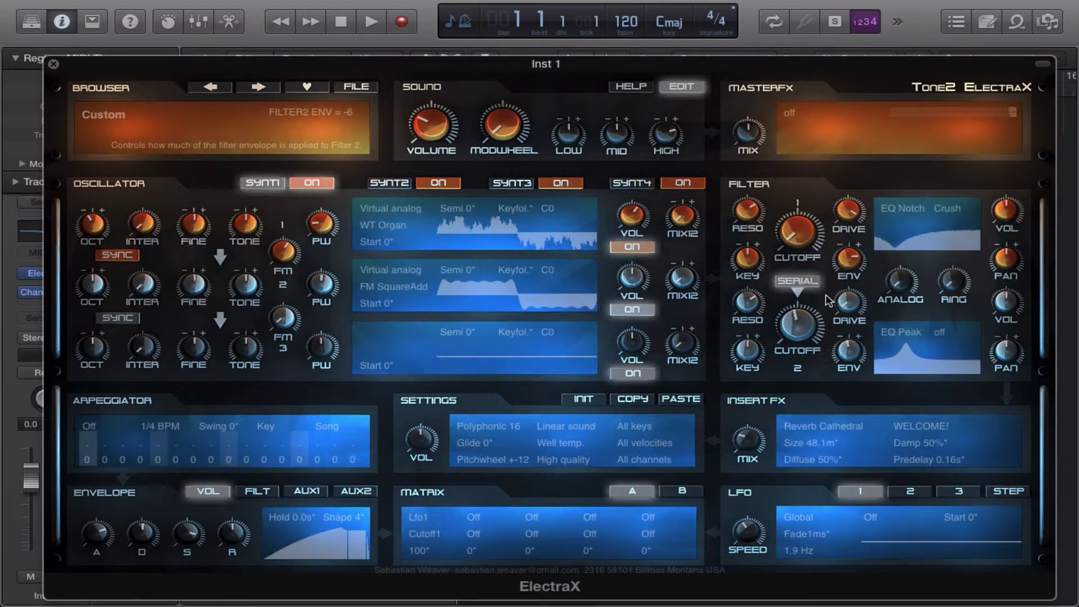
Step: Switch off serial routing, set filter 1's drive to 73 and sweep its cutoff to 174 Hz
mouse_move(798, 236)
mouse_down()
mouse_move(792, 182)
mouse_move(801, 248)
mouse_up()
click(797, 281)
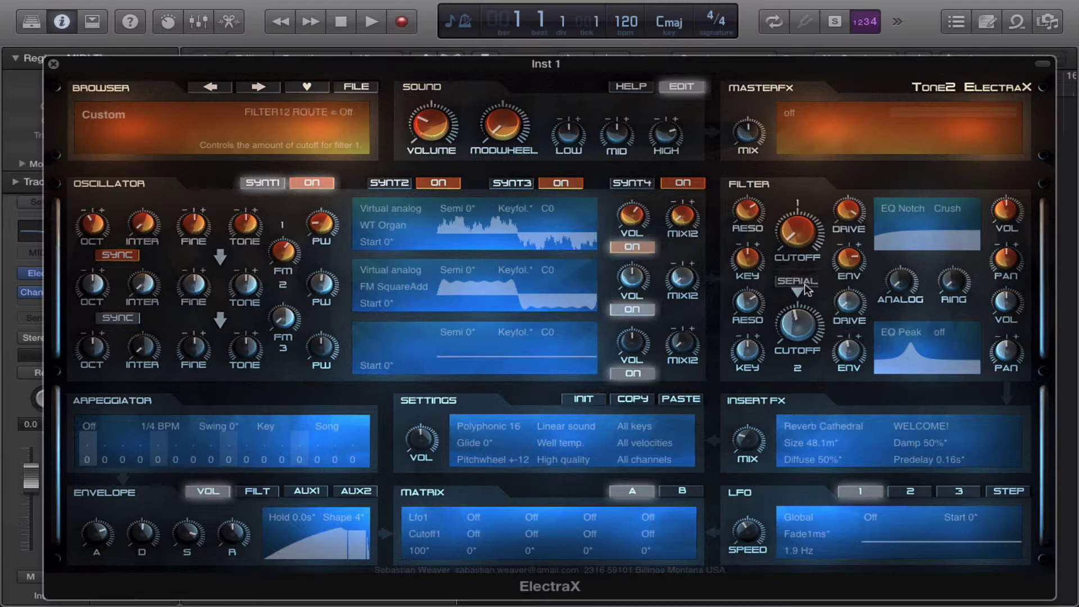
click(843, 211)
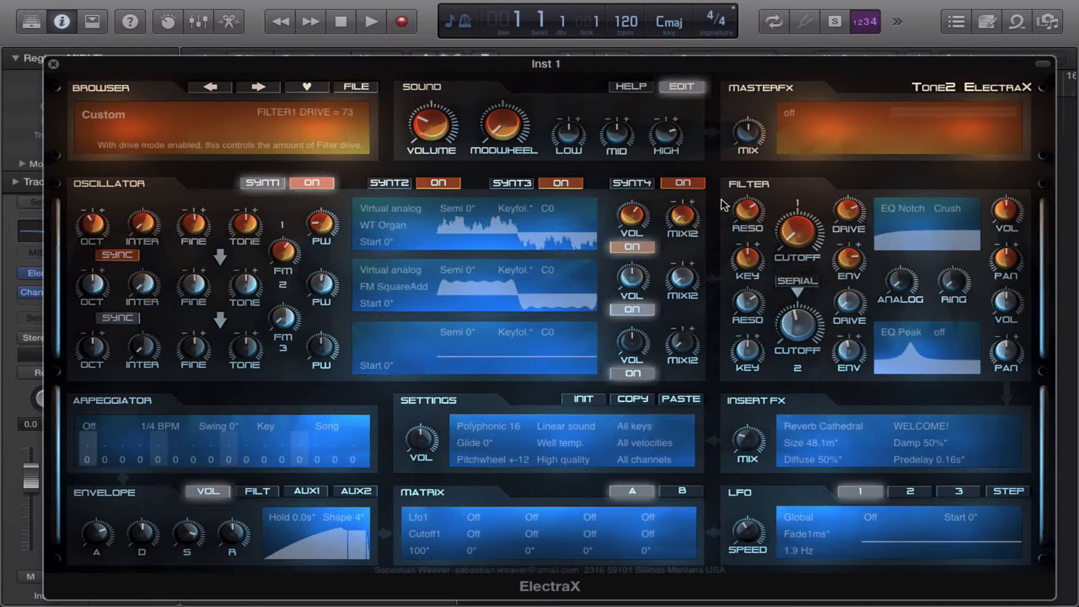
drag(786, 232, 813, 245)
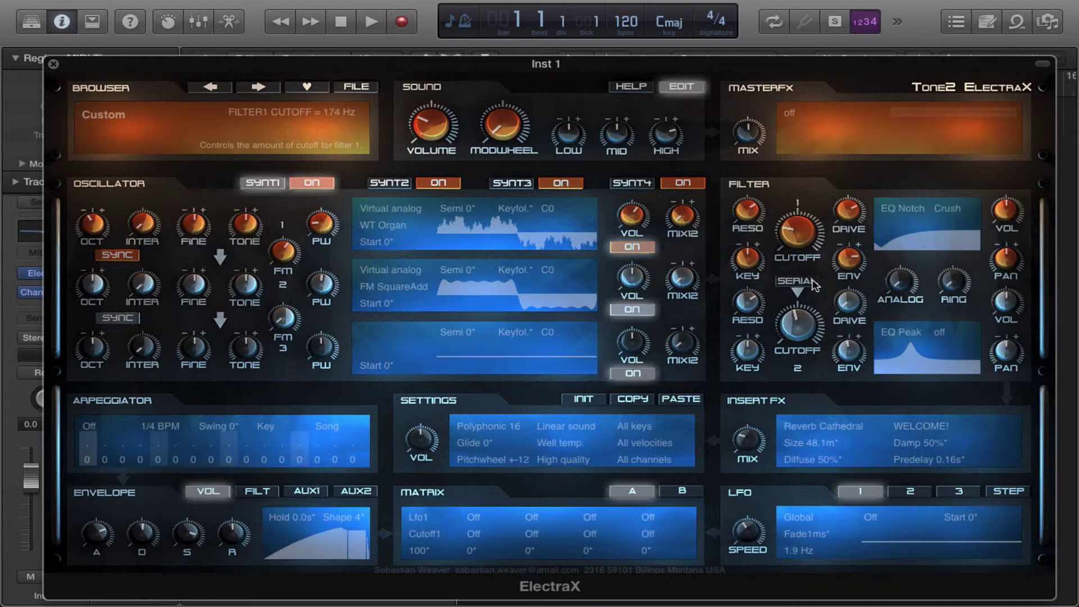
Step: Change filter 1's type to EQ Wide and filter 2's type to EQ Notch
click(918, 215)
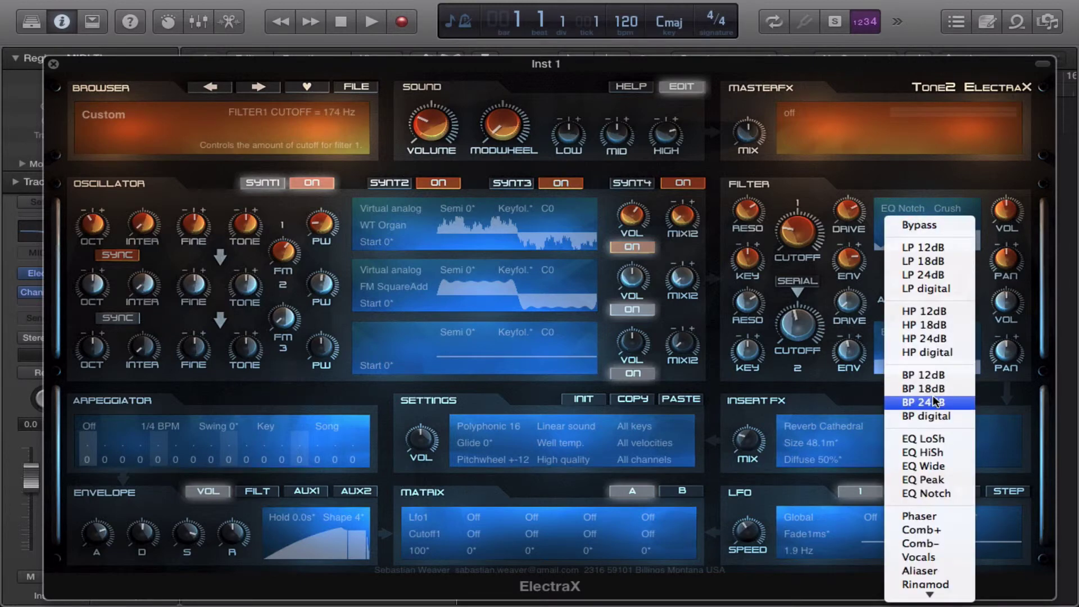
click(944, 467)
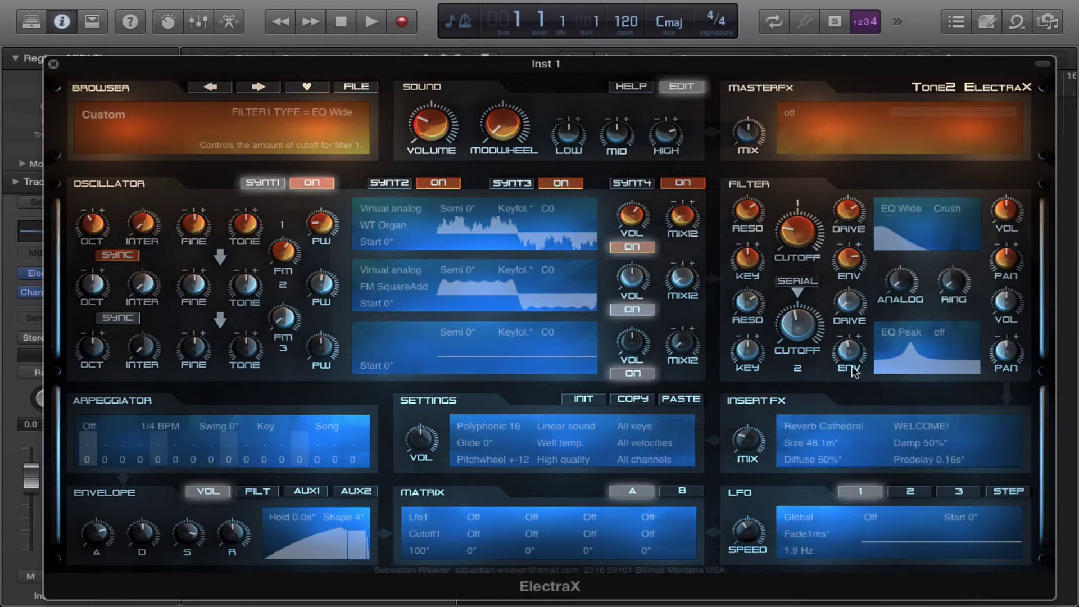
click(920, 333)
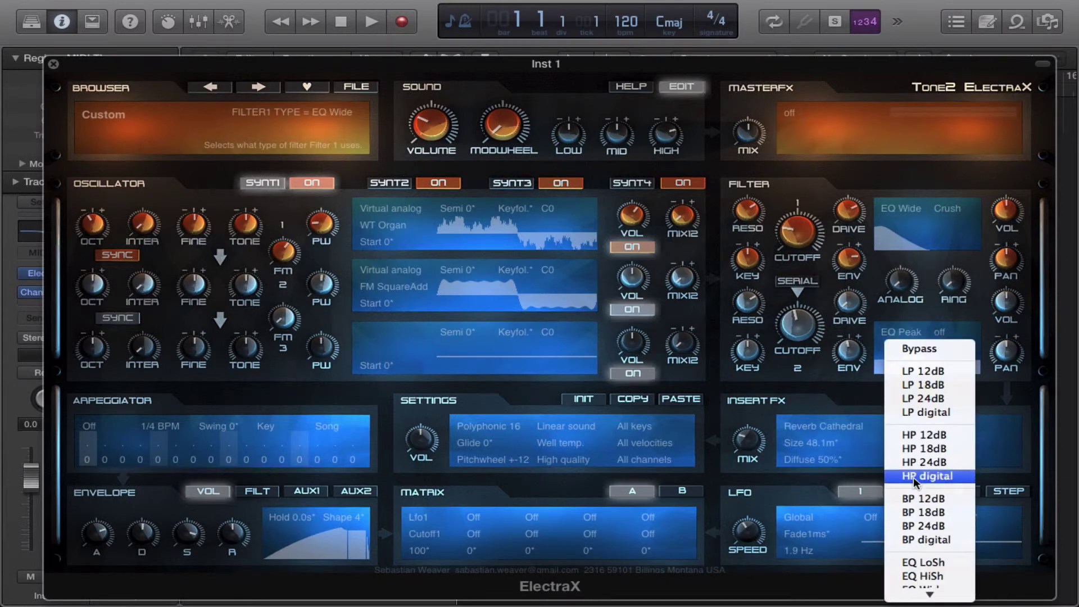
scroll(927, 576, down, 3)
click(925, 537)
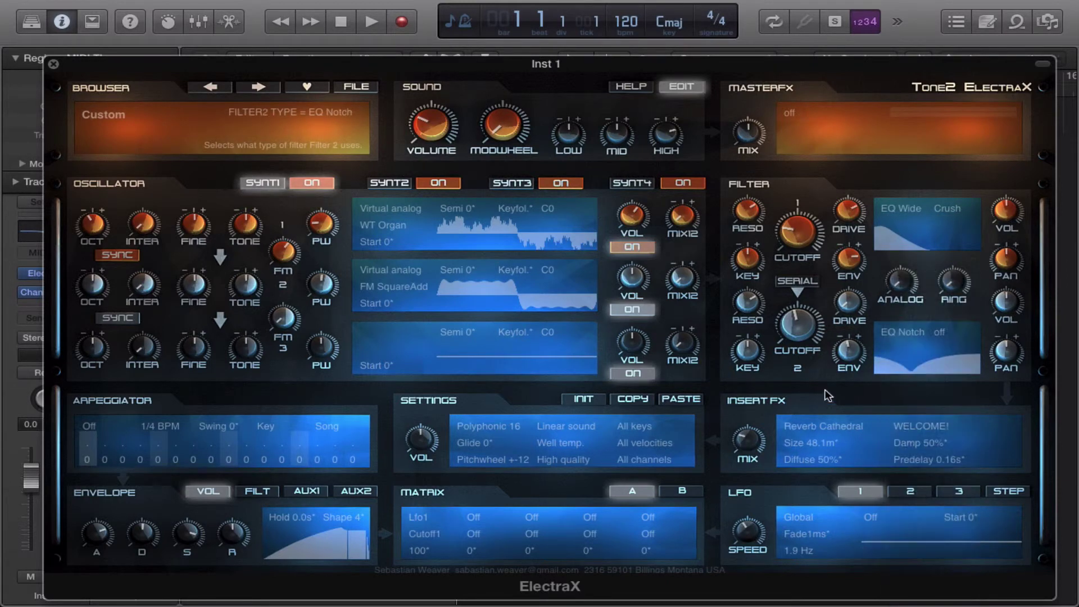
Step: Turn serial routing on, set filter 2's envelope amount to 52 and sweep its cutoff, ending at 995 Hz
click(798, 282)
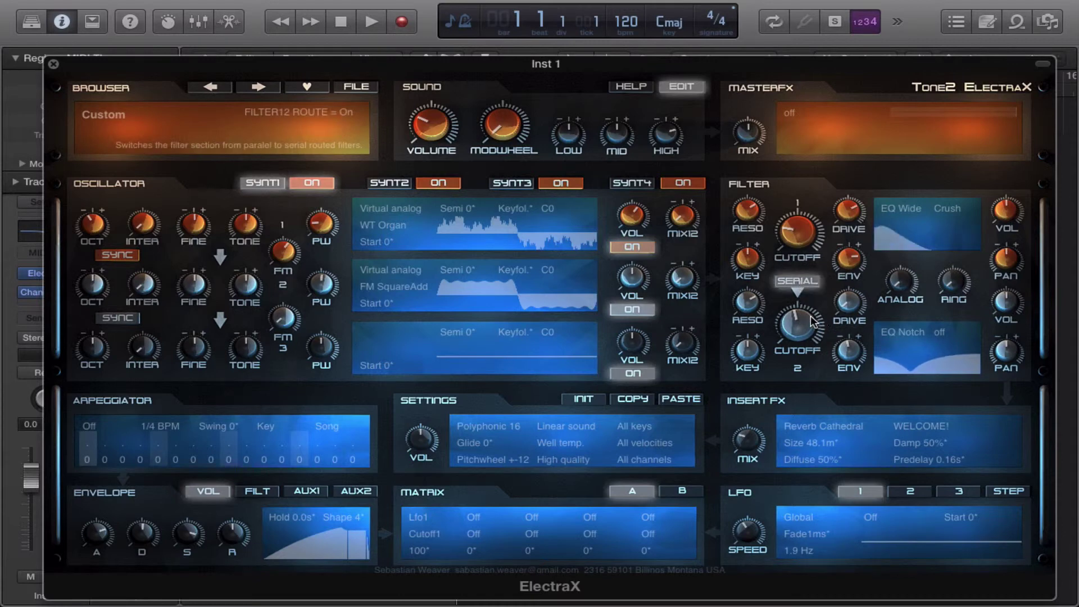
drag(797, 325, 790, 254)
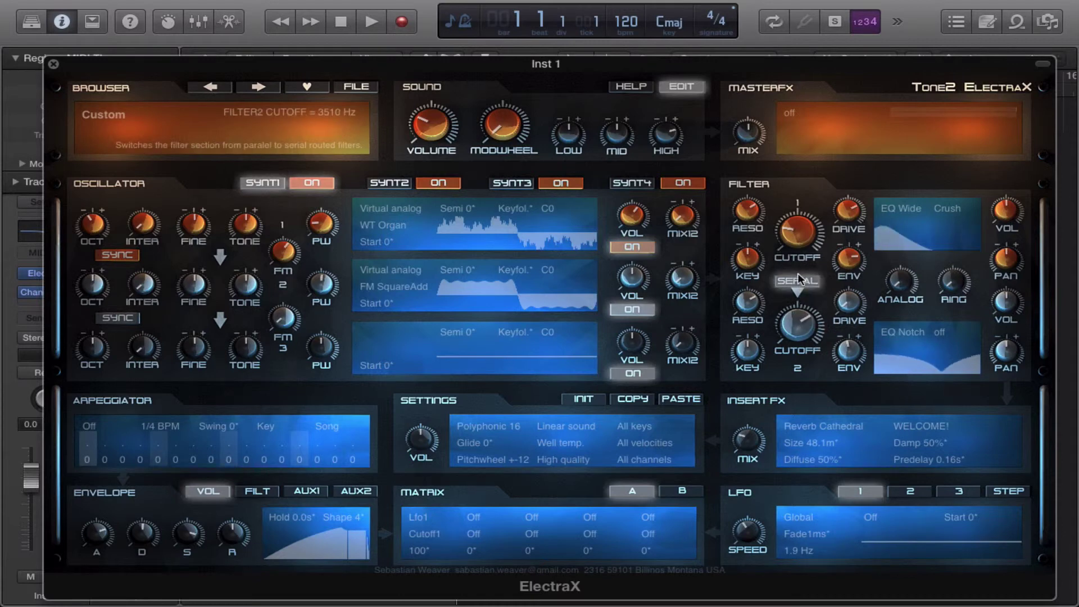
click(848, 353)
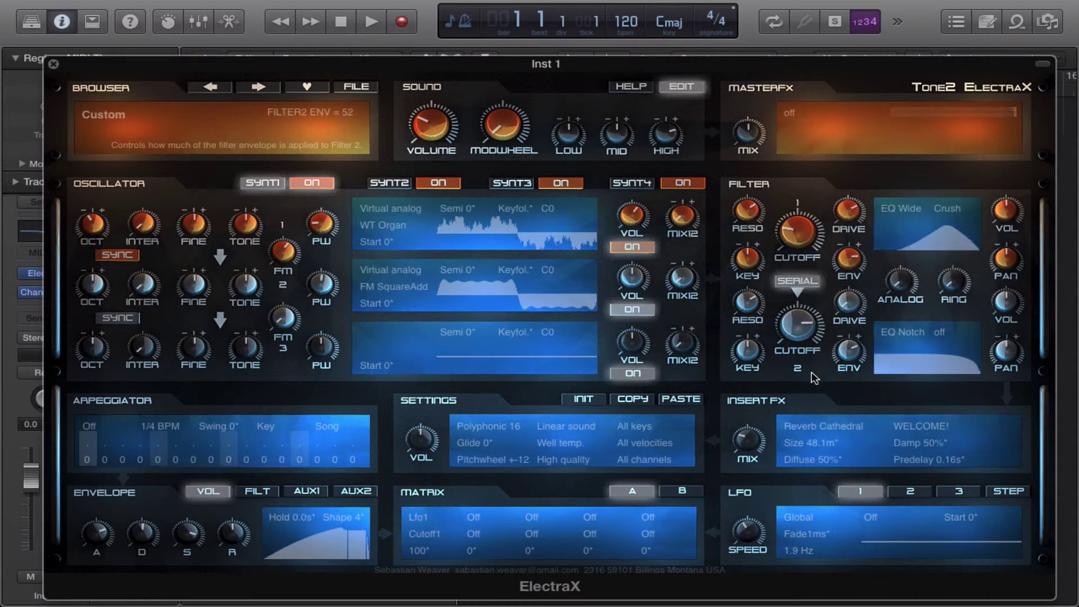
drag(813, 365, 813, 382)
Step: Set filter 1's envelope amount to -59, sweep its cutoff to 2045 Hz and lower filter 2's cutoff to 484 Hz
drag(801, 242, 802, 170)
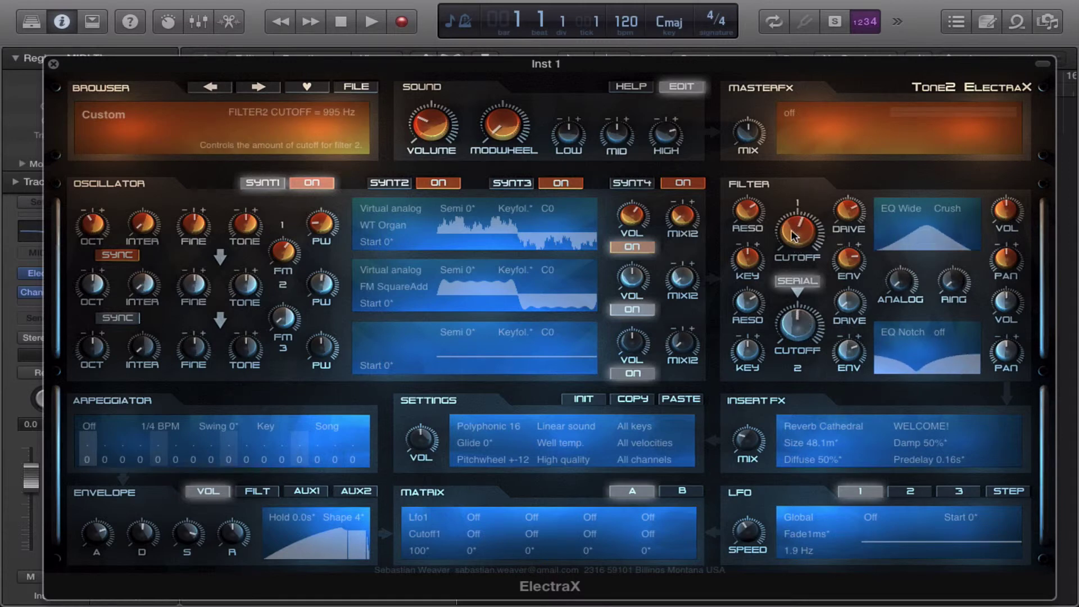
drag(794, 235, 792, 243)
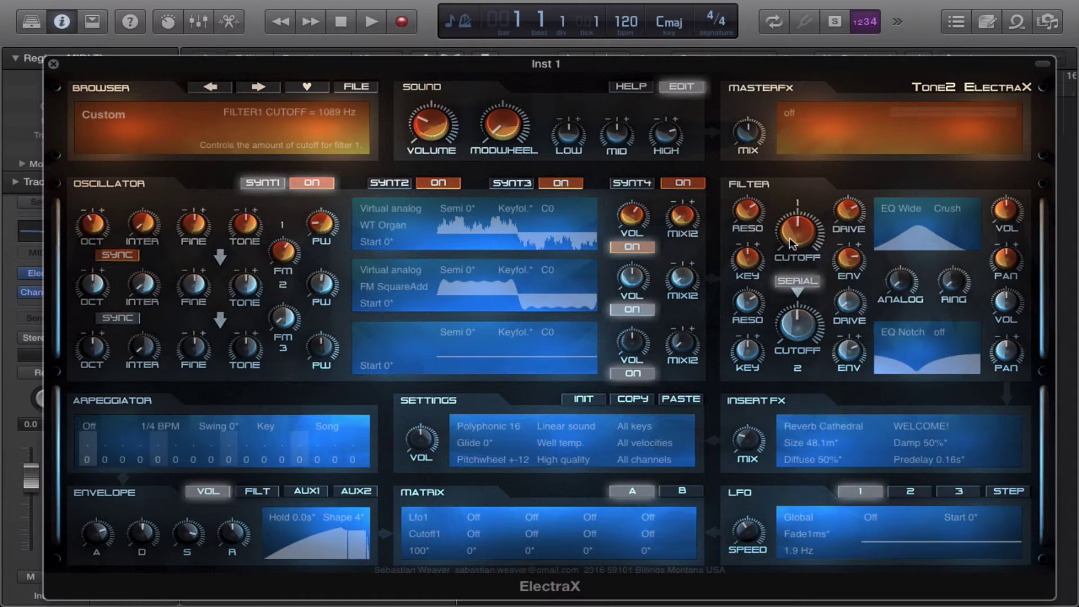
click(854, 260)
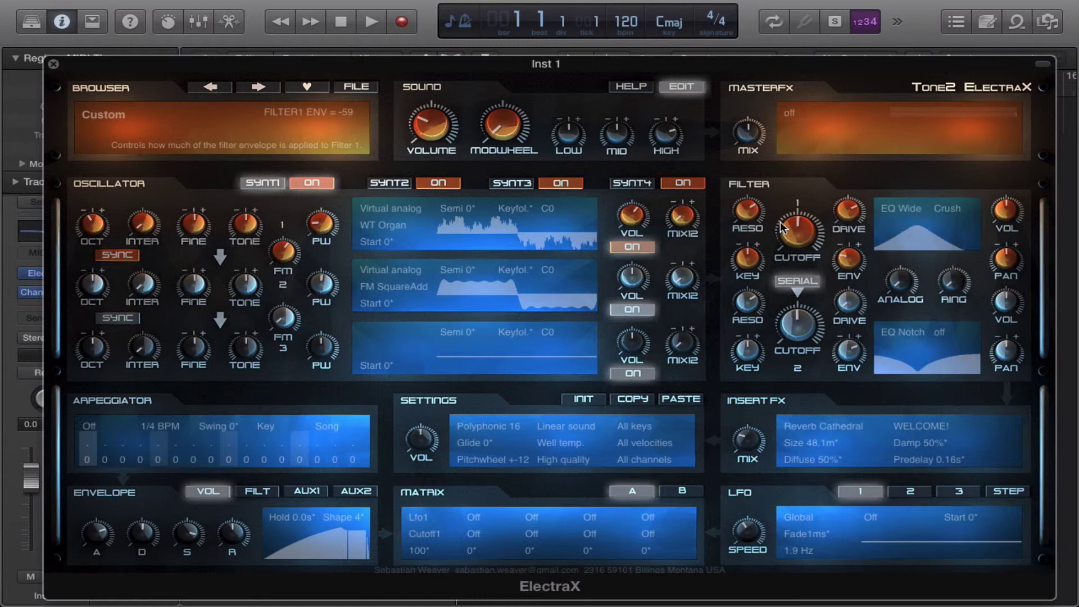
drag(792, 236, 793, 218)
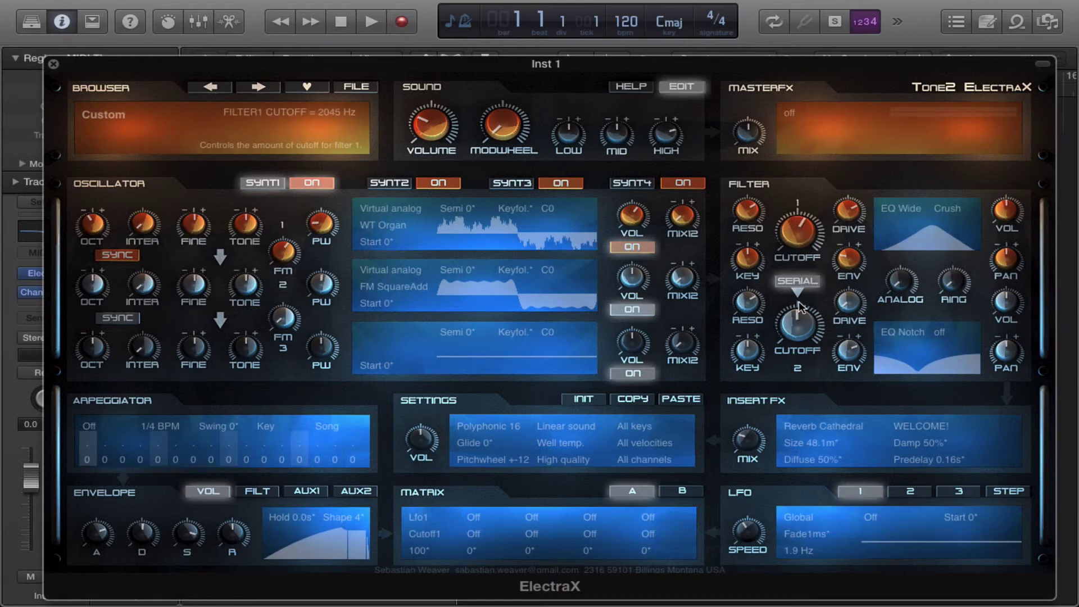
drag(801, 307, 801, 340)
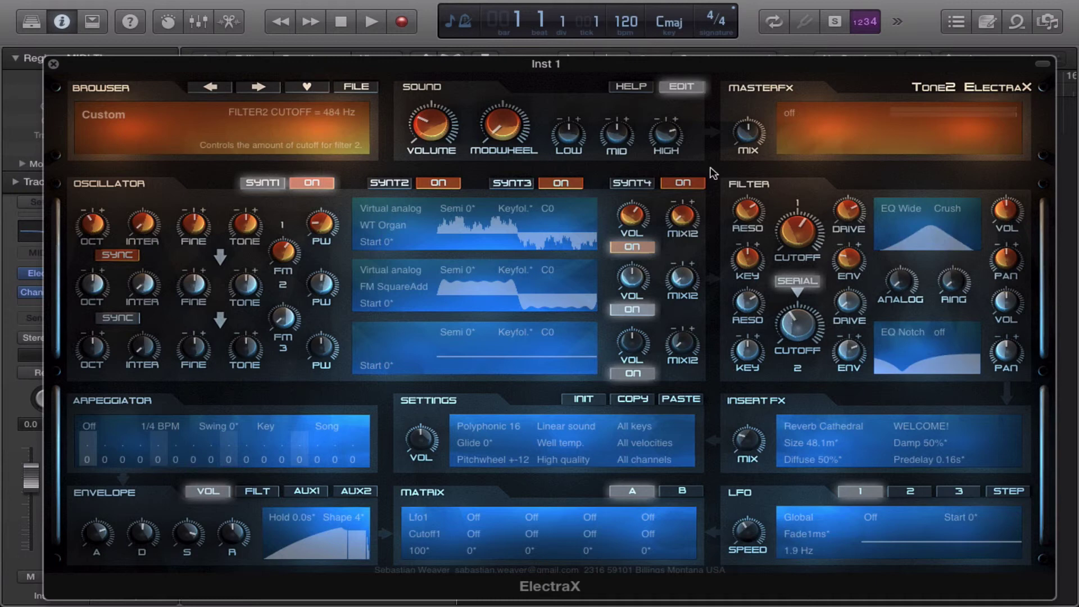
mouse_move(729, 7)
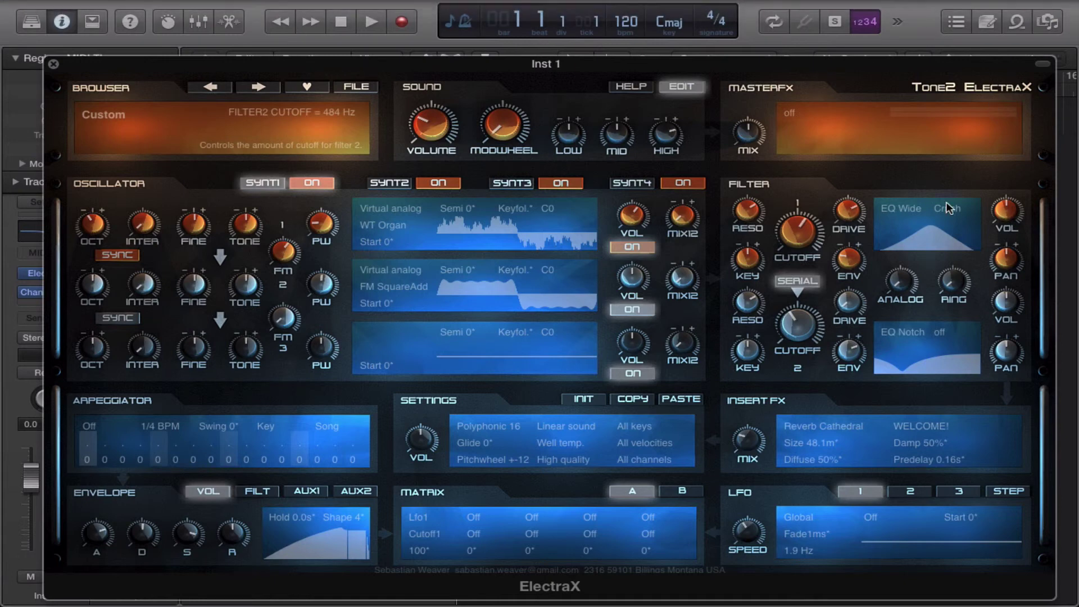
click(928, 209)
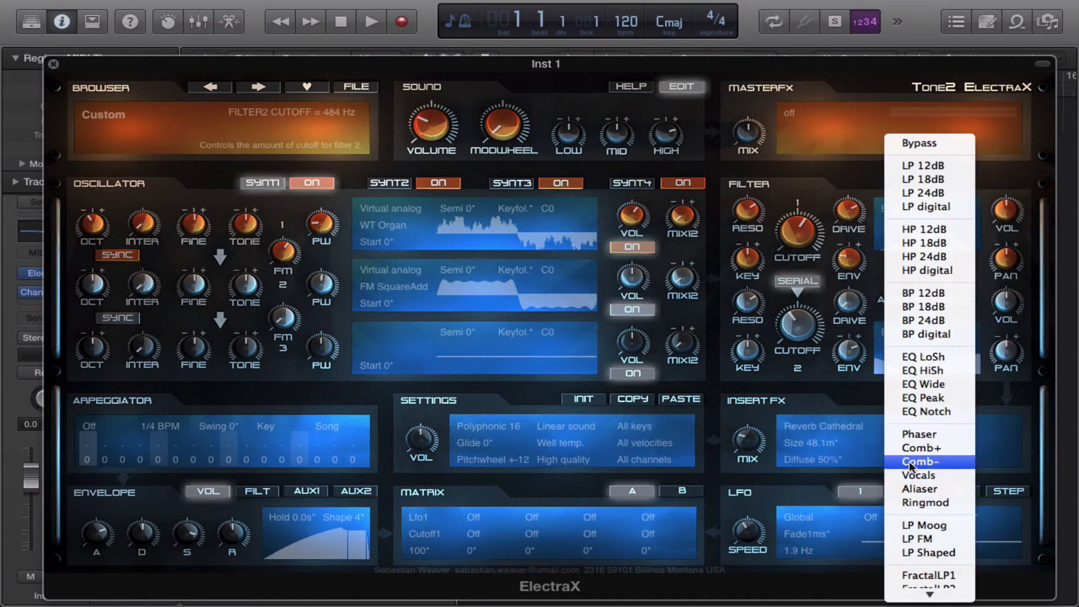
click(915, 504)
mouse_move(821, 7)
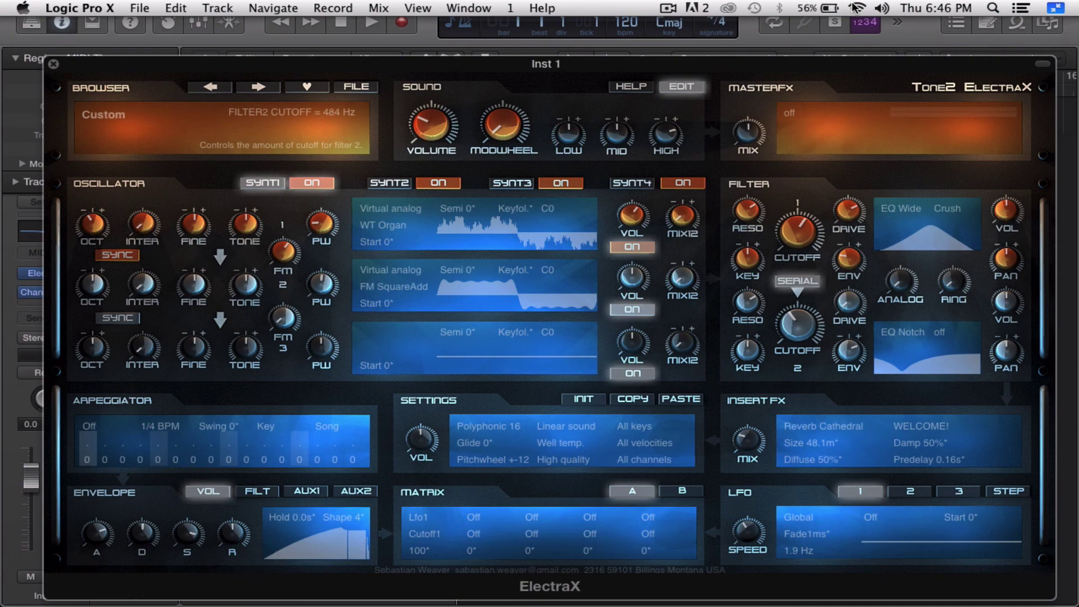
click(669, 8)
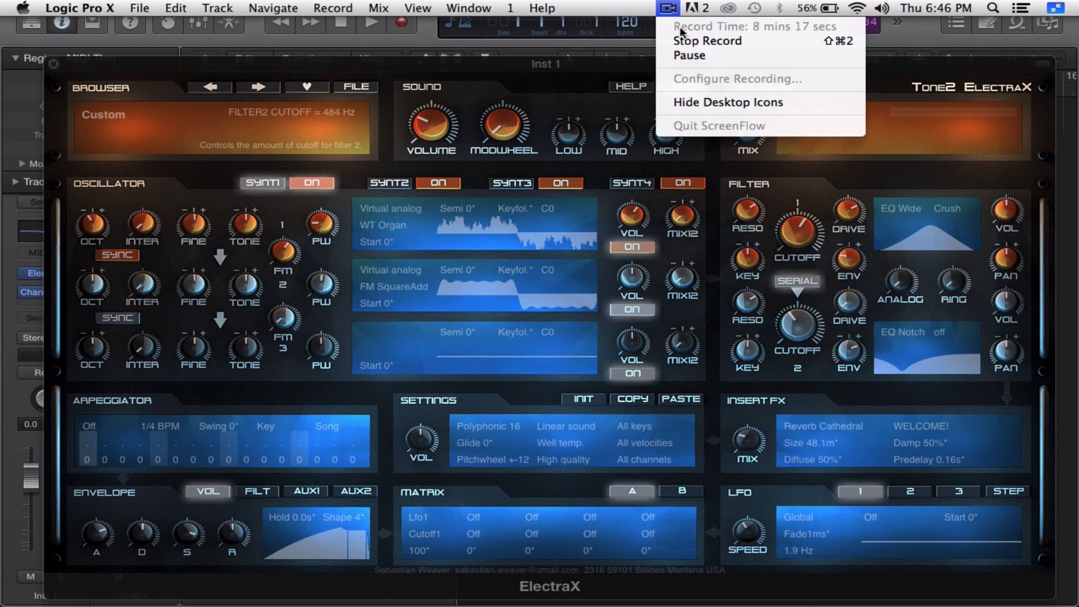